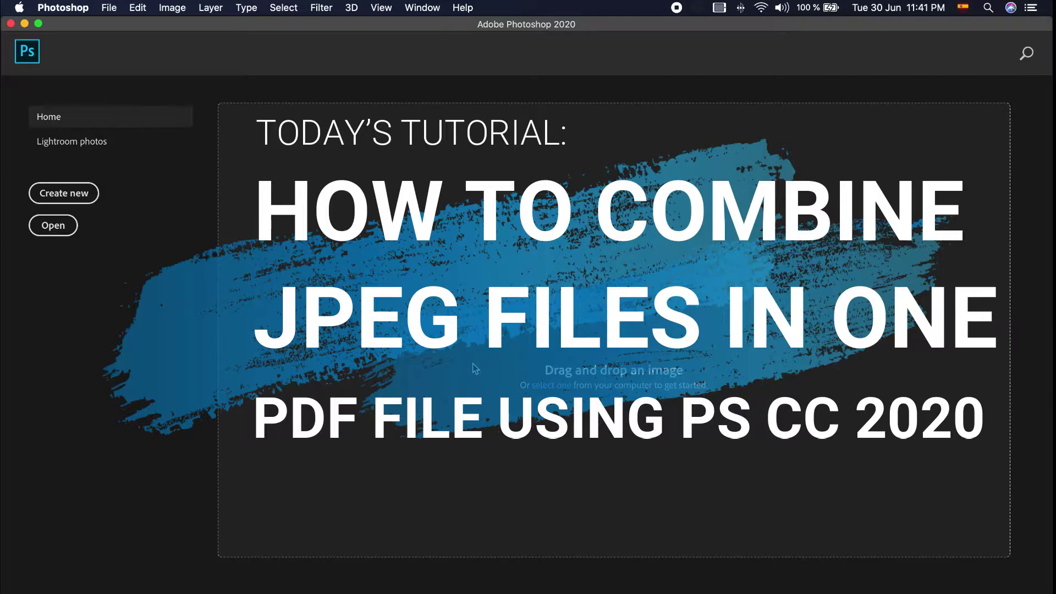
Open File > Automate > PDF Presentation to start a multi-page PDF.
{"action": "left_click", "coordinate": [116, 9]}
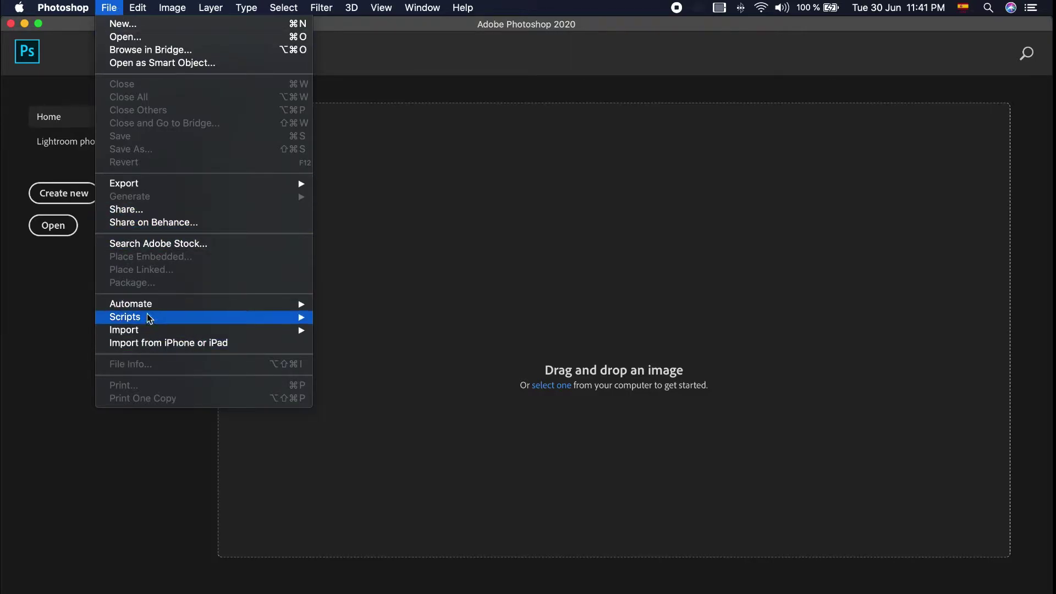
{"action": "mouse_move", "coordinate": [153, 308]}
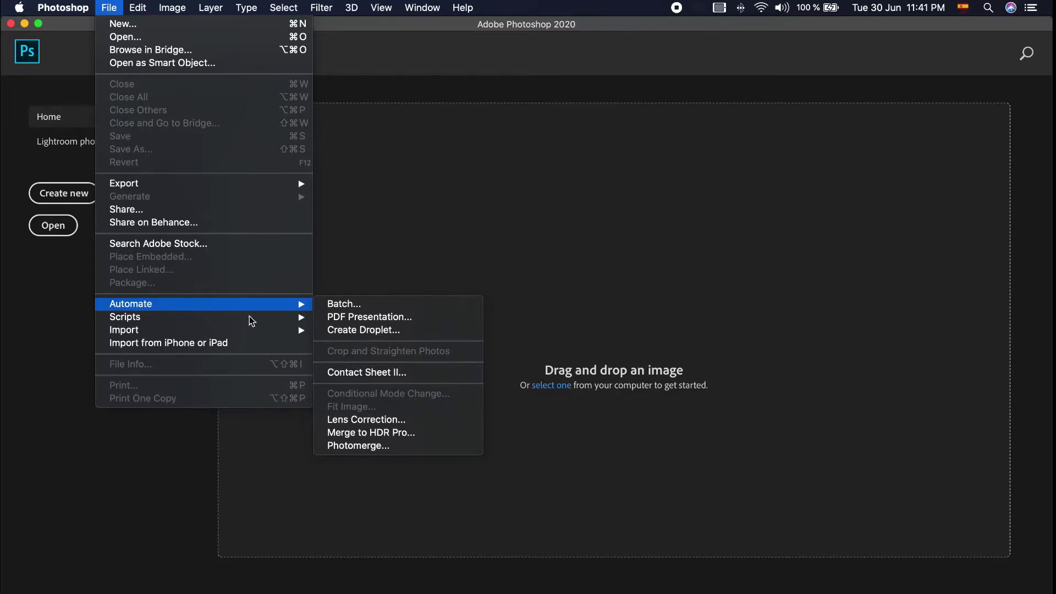
{"action": "left_click", "coordinate": [387, 320]}
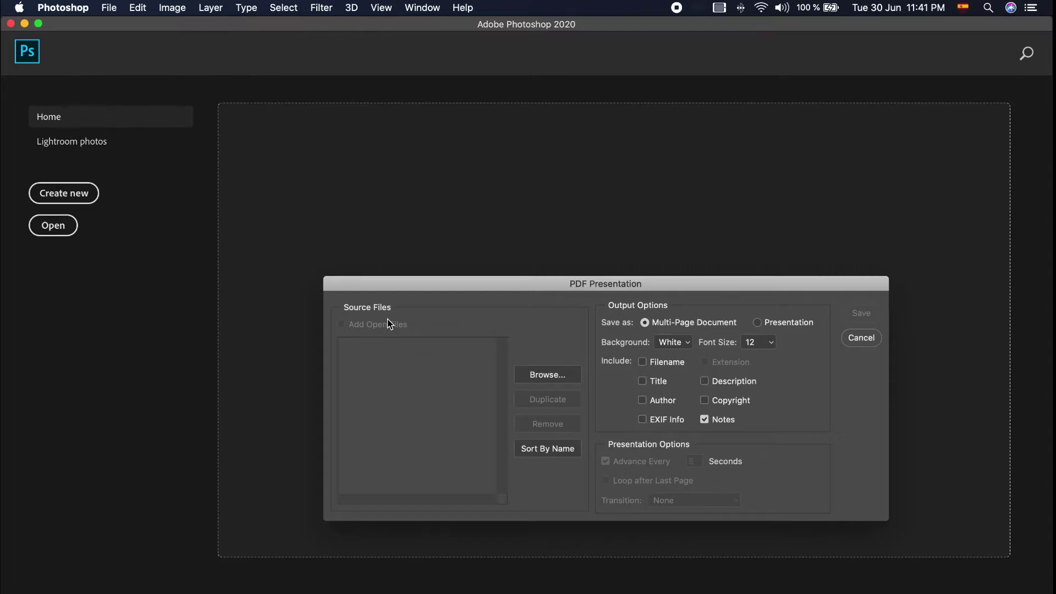
Add Deberes 1.jpg through Deberes 41.jpg from the DeberesJPEG folder as source files.
{"action": "left_click", "coordinate": [546, 379]}
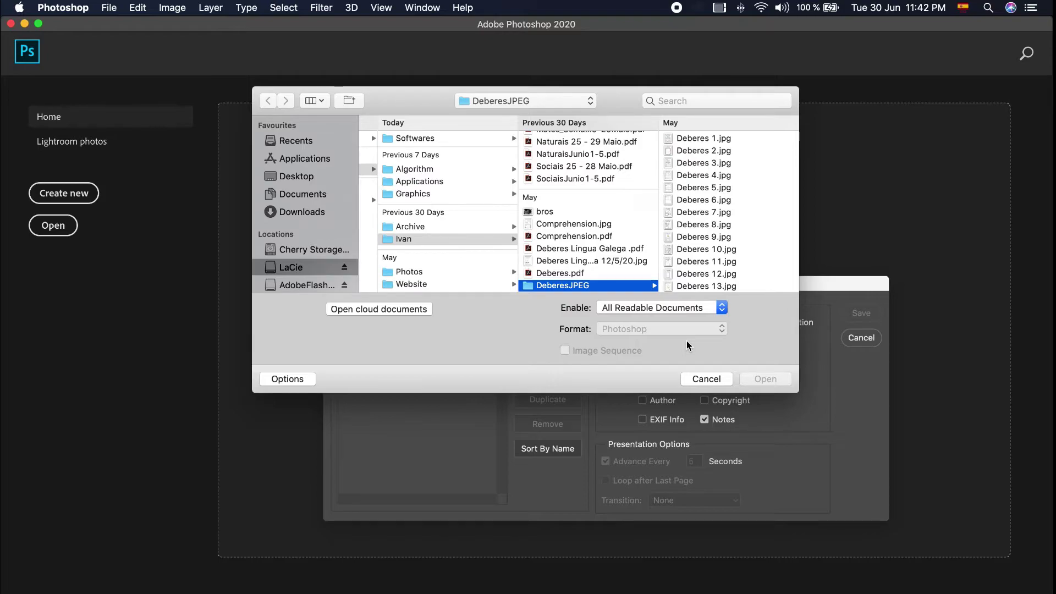
{"action": "left_click", "coordinate": [721, 138]}
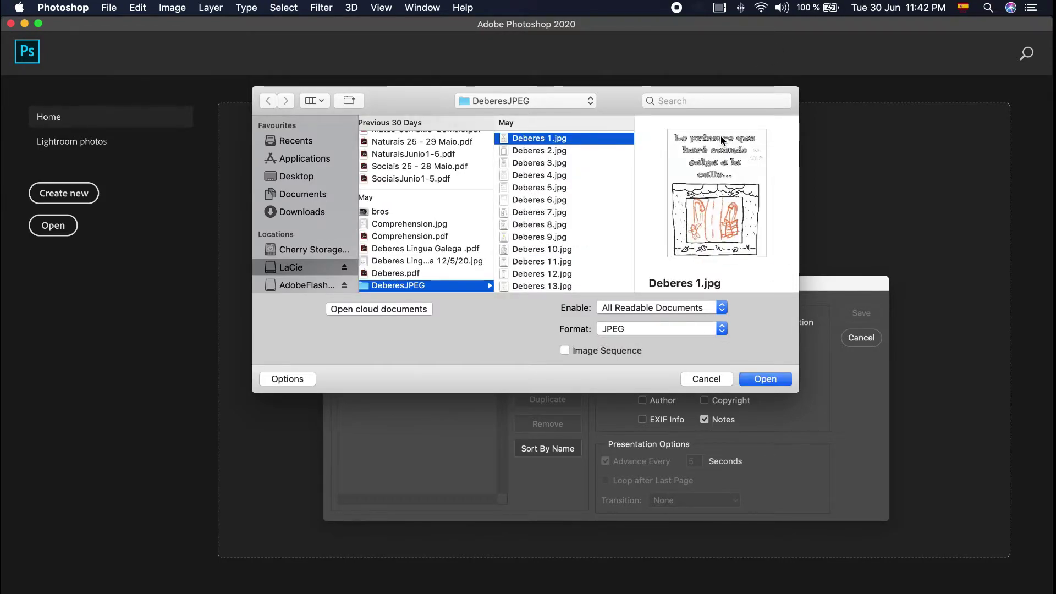
{"action": "key", "text": "shift+Down"}
{"action": "key", "text": "shift+Down"}
{"action": "key", "text": "shift+Down"}
{"action": "key", "text": "shift+Down"}
{"action": "key", "text": "shift+Down"}
{"action": "key", "text": "shift+Down"}
{"action": "key", "text": "shift+Down"}
{"action": "key", "text": "shift+Down"}
{"action": "key", "text": "shift+Down"}
{"action": "key", "text": "shift+Down"}
{"action": "key", "text": "shift+Down"}
{"action": "key", "text": "shift+Down"}
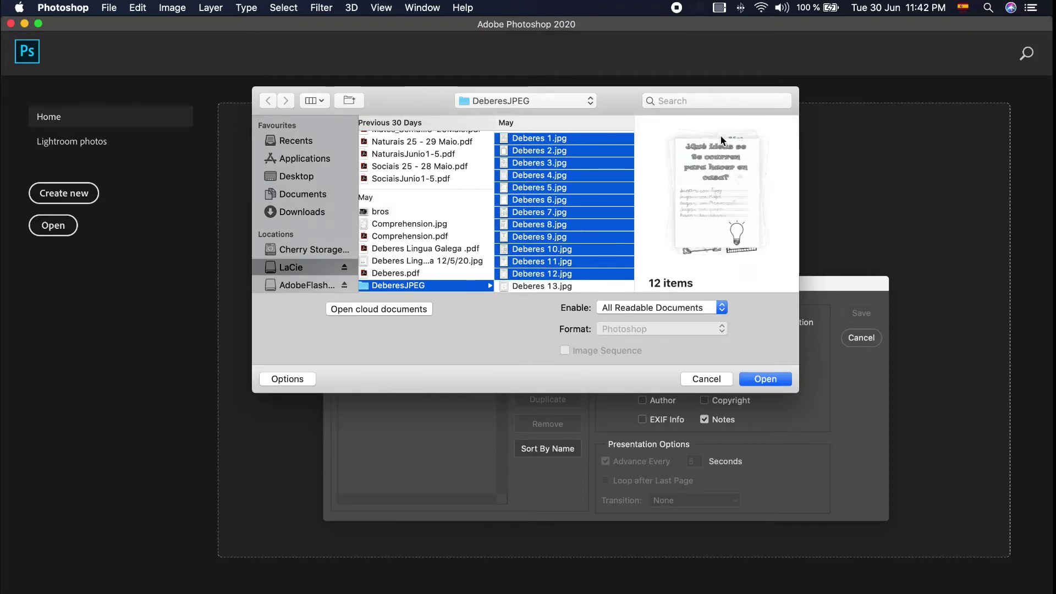
{"action": "scroll", "coordinate": [605, 213], "scroll_direction": "down", "scroll_amount": 3}
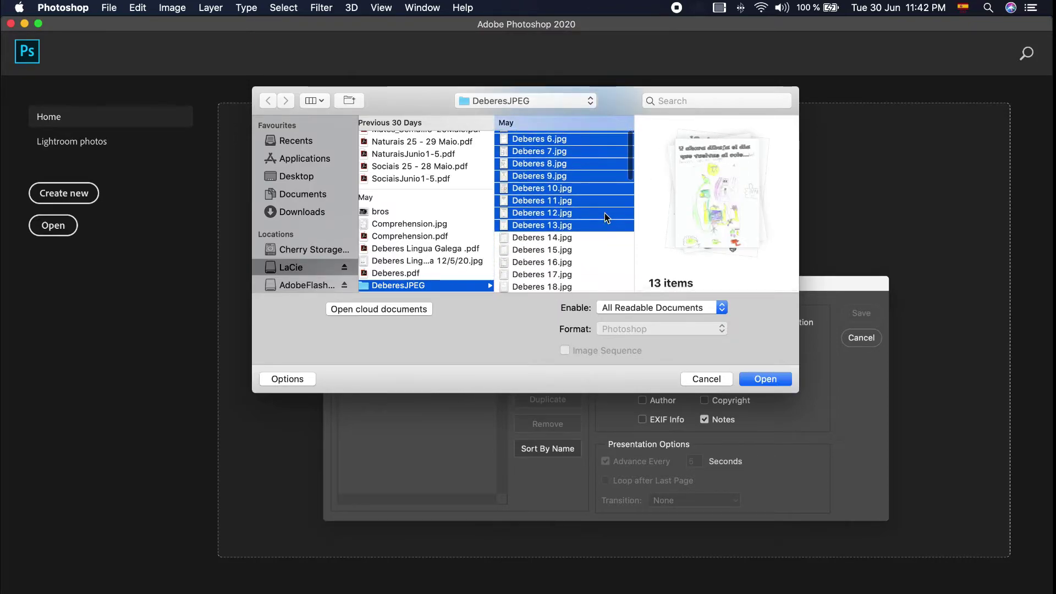
{"action": "key", "text": "shift+Down"}
{"action": "key", "text": "shift+Down"}
{"action": "key", "text": "shift+Down"}
{"action": "key", "text": "shift+Down"}
{"action": "key", "text": "shift+Down"}
{"action": "key", "text": "shift+Down"}
{"action": "key", "text": "shift+Down"}
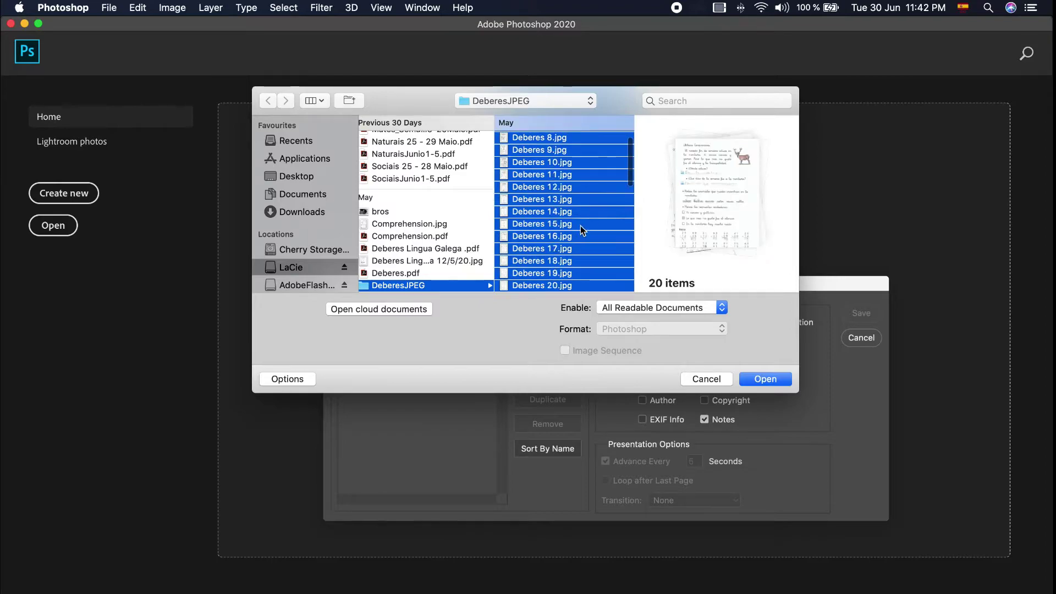
{"action": "scroll", "coordinate": [588, 250], "scroll_direction": "down", "scroll_amount": 2}
{"action": "key", "text": "shift+Down"}
{"action": "key", "text": "shift+Down"}
{"action": "key", "text": "shift+Down"}
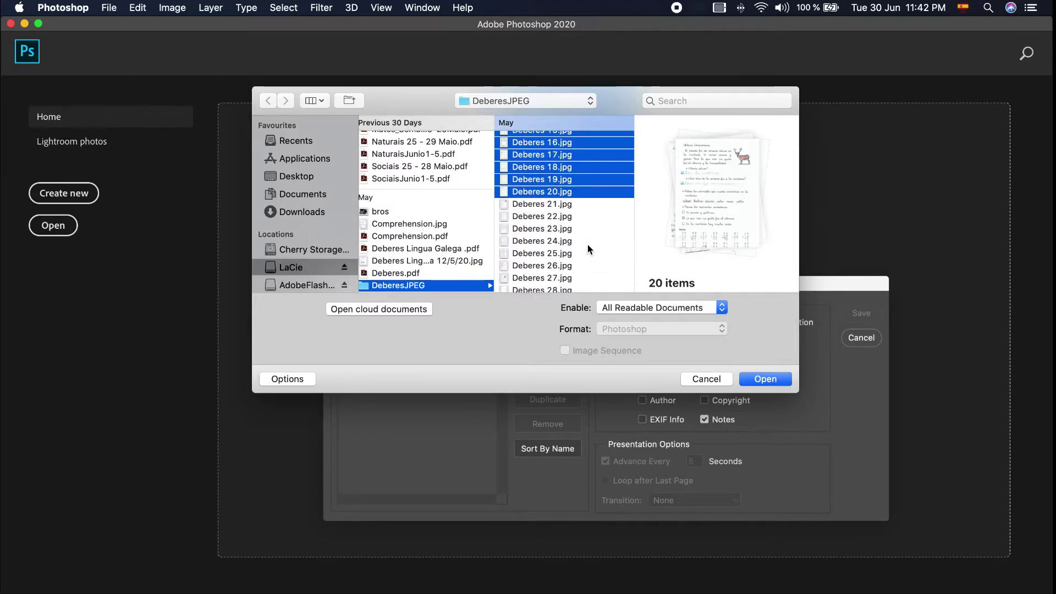
{"action": "key", "text": "shift+Down"}
{"action": "key", "text": "shift+Down"}
{"action": "key", "text": "shift+Down"}
{"action": "key", "text": "shift+Down"}
{"action": "key", "text": "shift+Down"}
{"action": "key", "text": "shift+Down"}
{"action": "key", "text": "shift+Down"}
{"action": "key", "text": "shift+Down"}
{"action": "key", "text": "shift+Down"}
{"action": "key", "text": "shift+Down"}
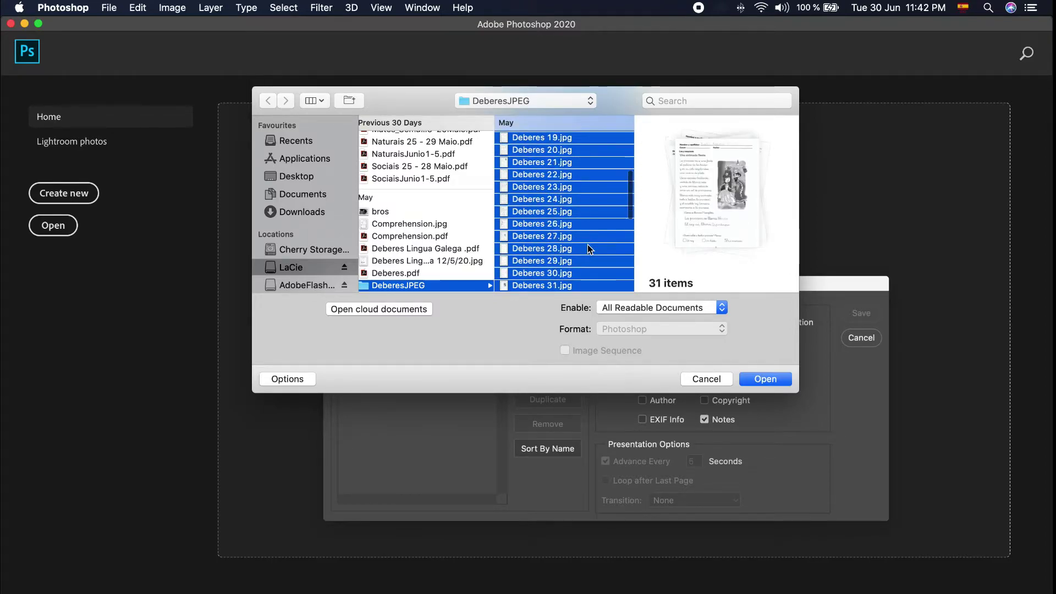
{"action": "key", "text": "shift+Down"}
{"action": "key", "text": "shift+Down"}
{"action": "key", "text": "shift+Down"}
{"action": "key", "text": "shift+Down"}
{"action": "key", "text": "shift+Down"}
{"action": "key", "text": "shift+Down"}
{"action": "key", "text": "shift+Down"}
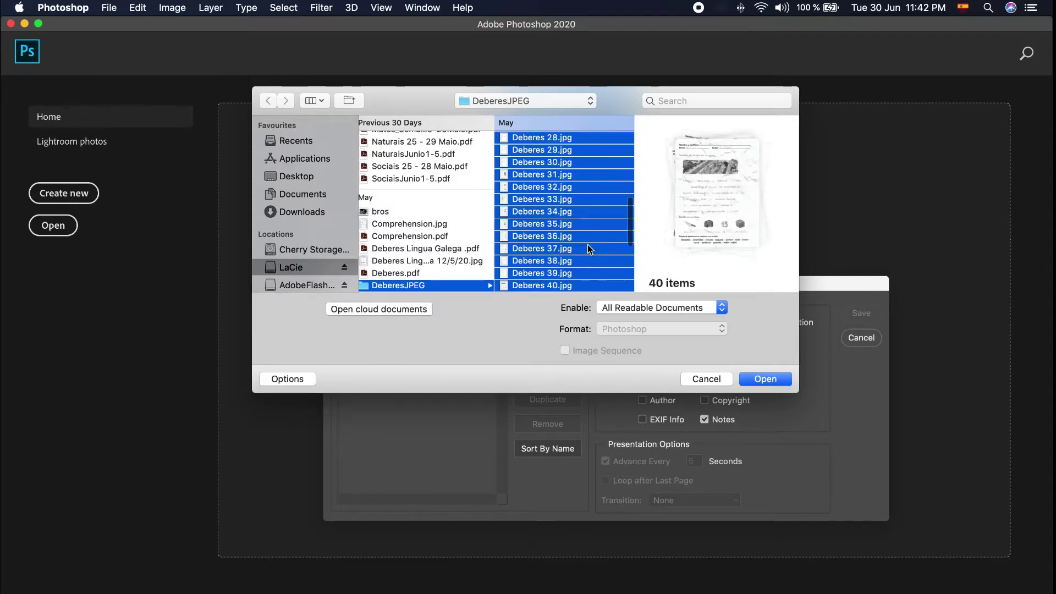
{"action": "key", "text": "shift+Down"}
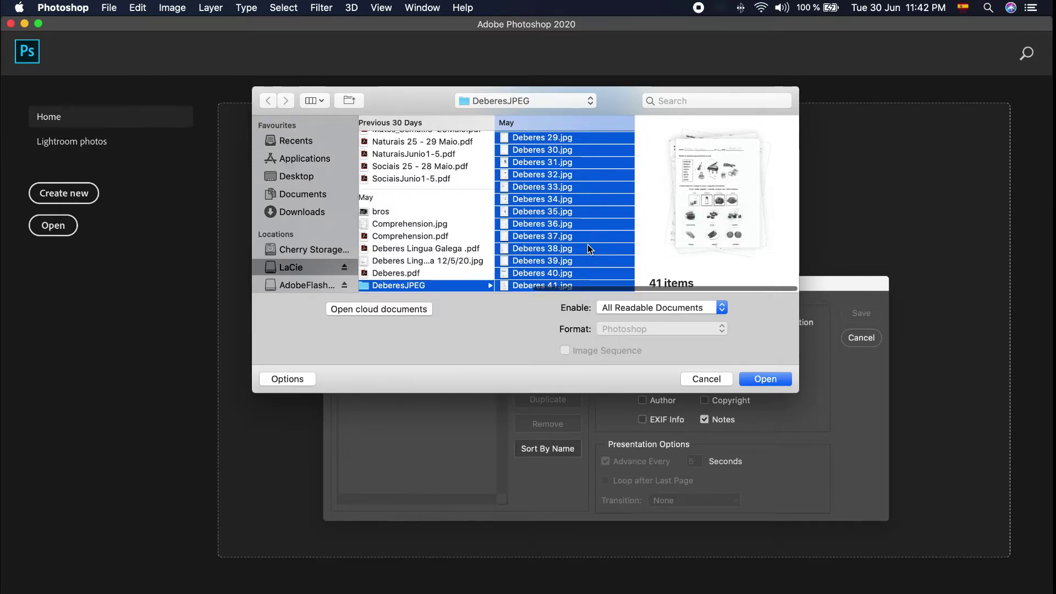
{"action": "left_click", "coordinate": [765, 379]}
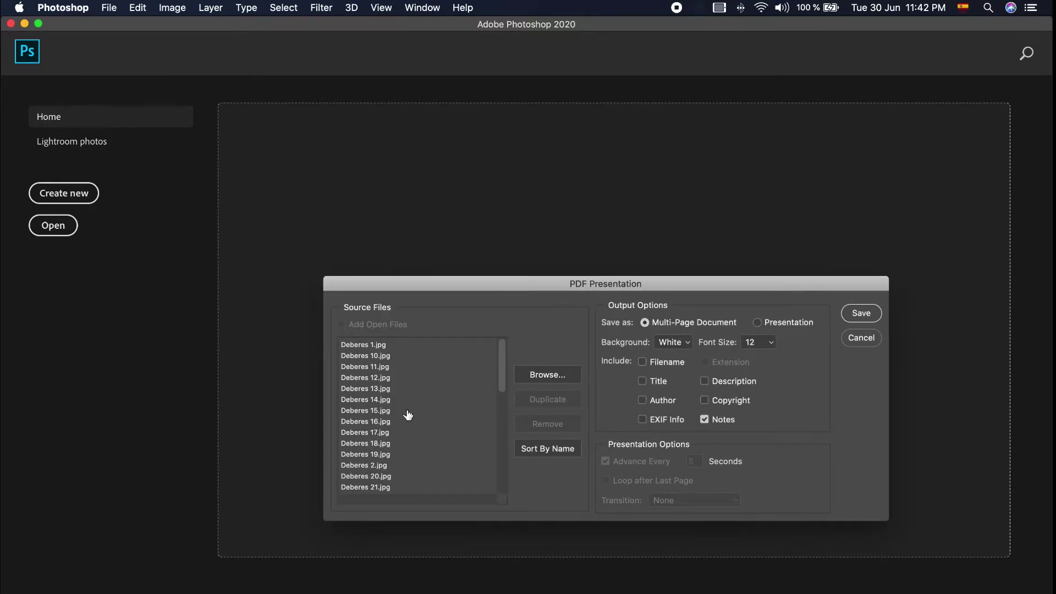
Sort the source file list by name into Deberes 1–41 order.
{"action": "scroll", "coordinate": [387, 431], "scroll_direction": "down", "scroll_amount": 10}
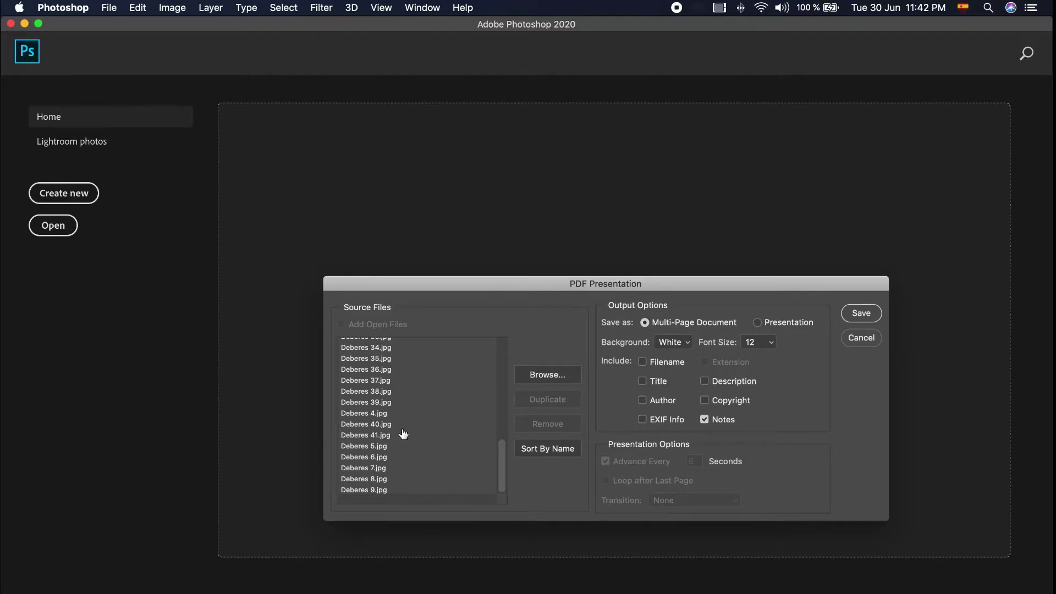
{"action": "left_click", "coordinate": [546, 448]}
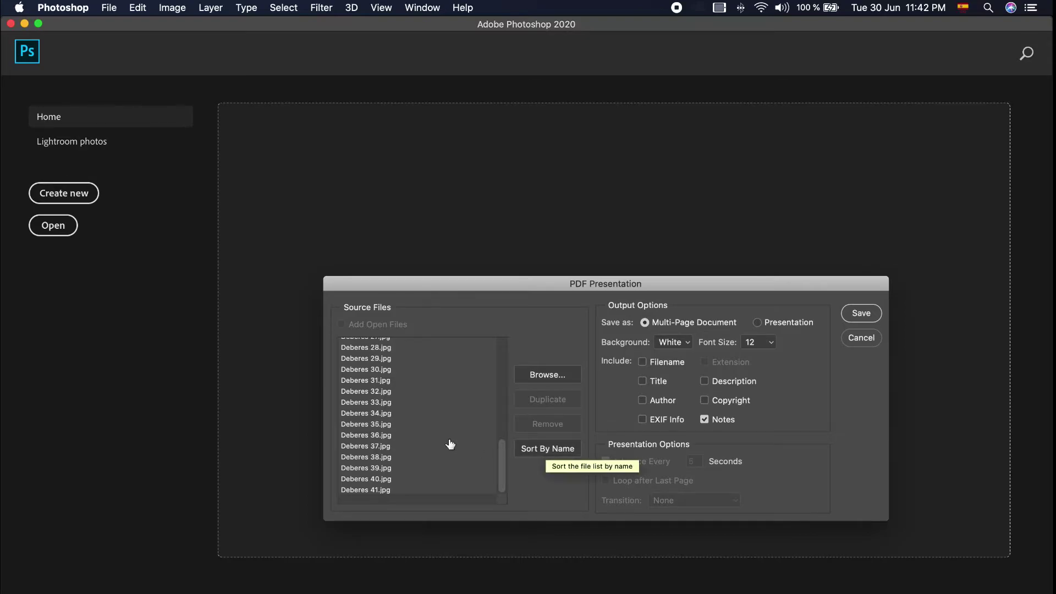
{"action": "scroll", "coordinate": [407, 418], "scroll_direction": "up", "scroll_amount": 10}
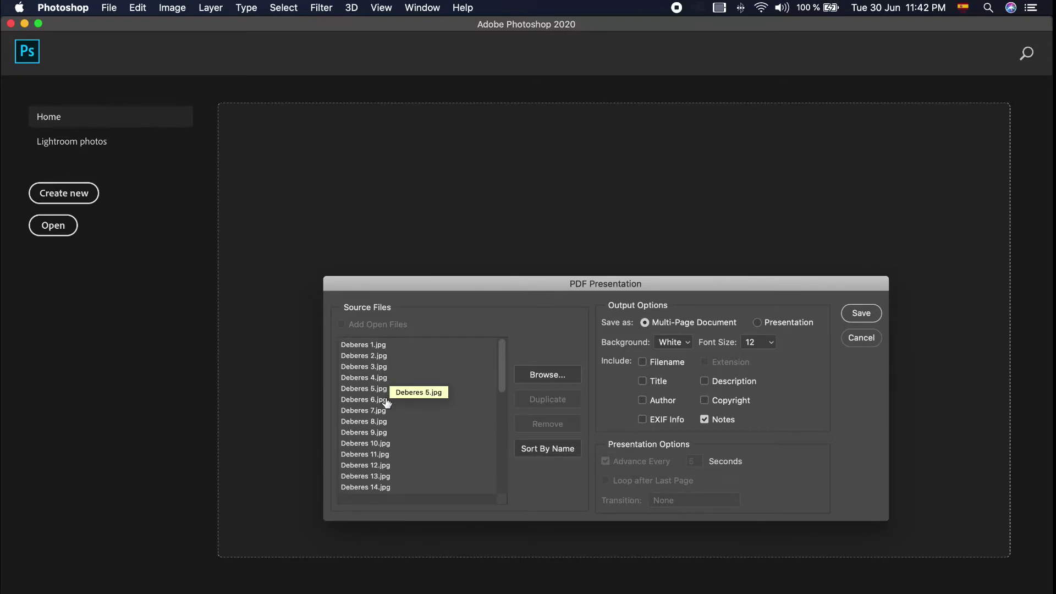
{"action": "scroll", "coordinate": [394, 418], "scroll_direction": "down", "scroll_amount": 10}
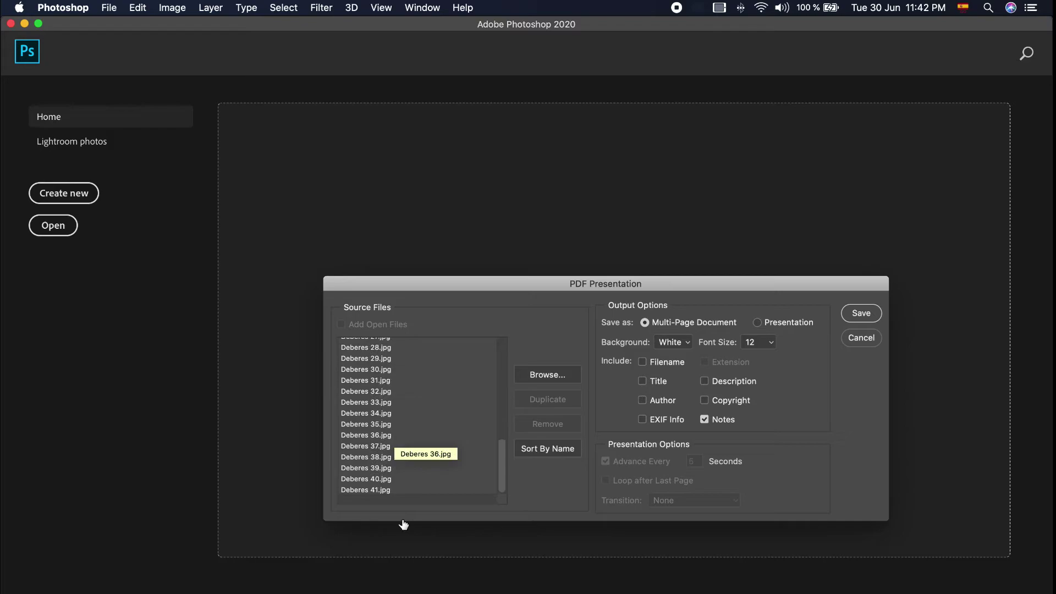
Drag Deberes 41.jpg up the list so it sits right after Deberes 37.
{"action": "left_click_drag", "start_coordinate": [378, 491], "coordinate": [429, 493]}
{"action": "left_click", "coordinate": [452, 461]}
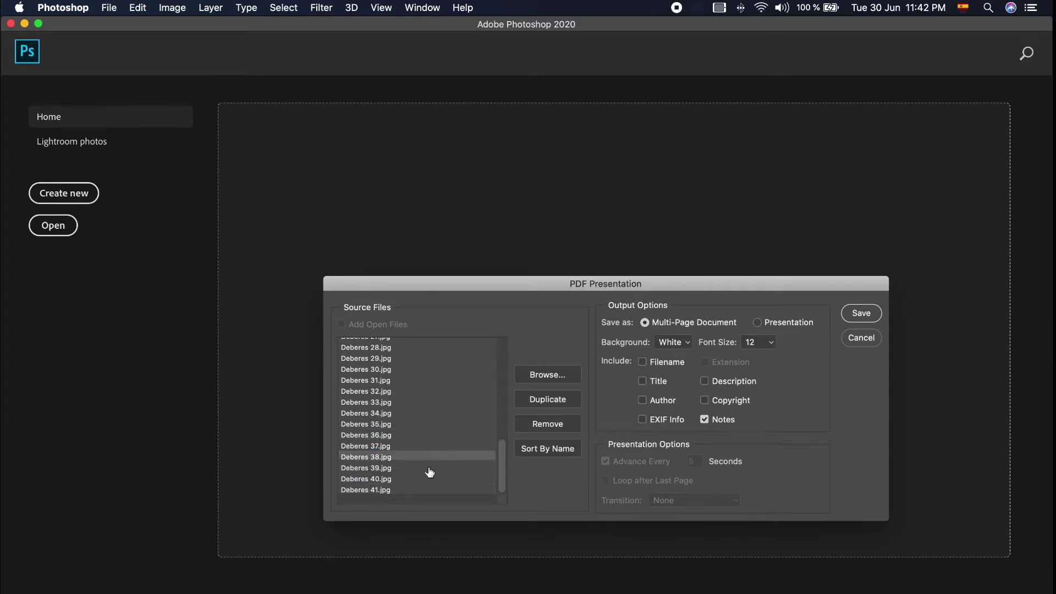
{"action": "left_click", "coordinate": [379, 491]}
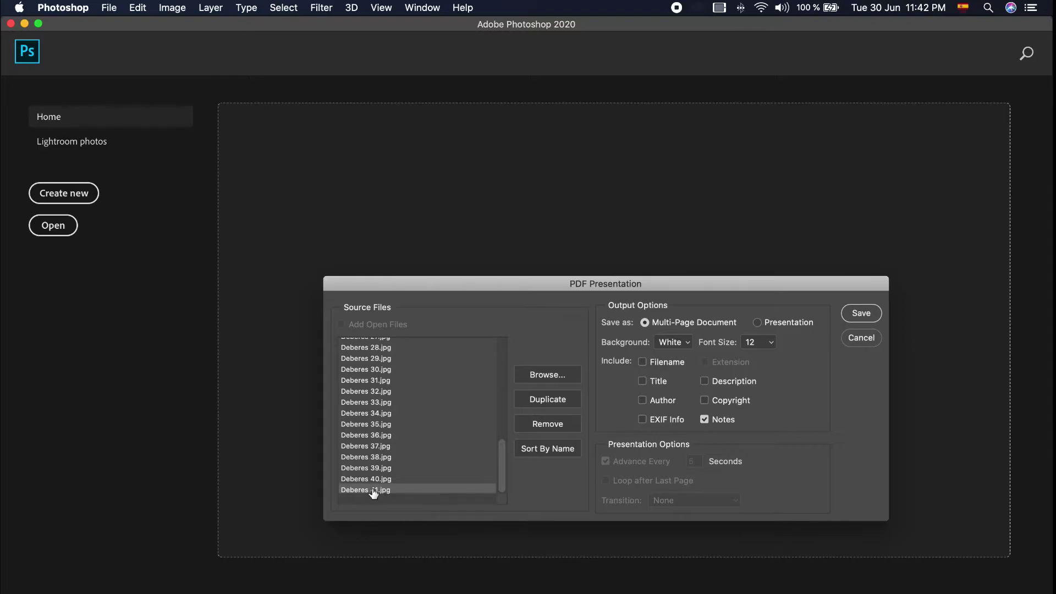
{"action": "left_click_drag", "start_coordinate": [373, 493], "coordinate": [421, 466]}
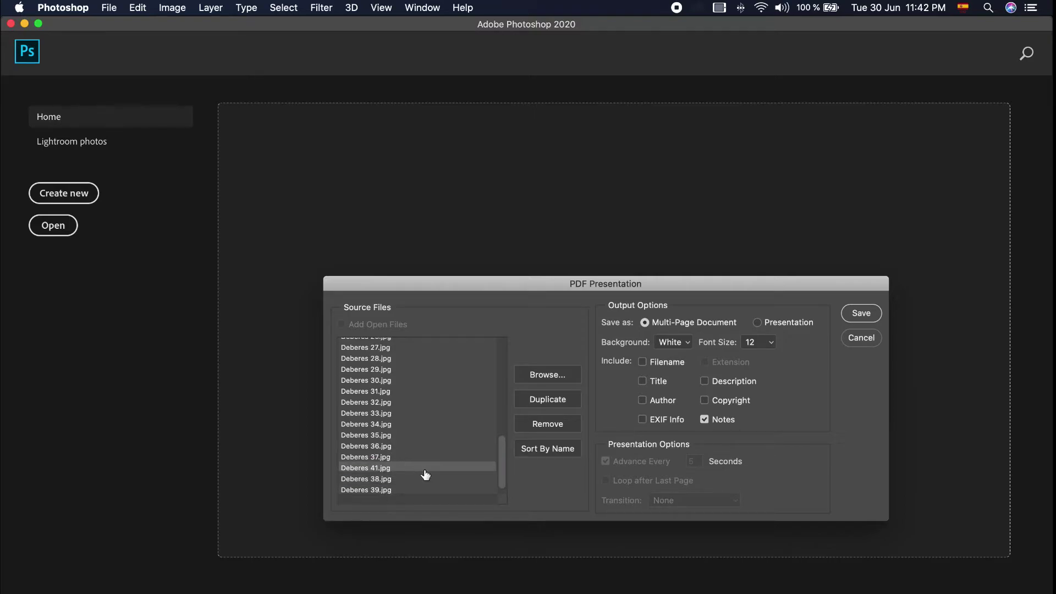
{"action": "scroll", "coordinate": [385, 474], "scroll_direction": "down", "scroll_amount": 1}
{"action": "left_click_drag", "start_coordinate": [385, 457], "coordinate": [350, 453]}
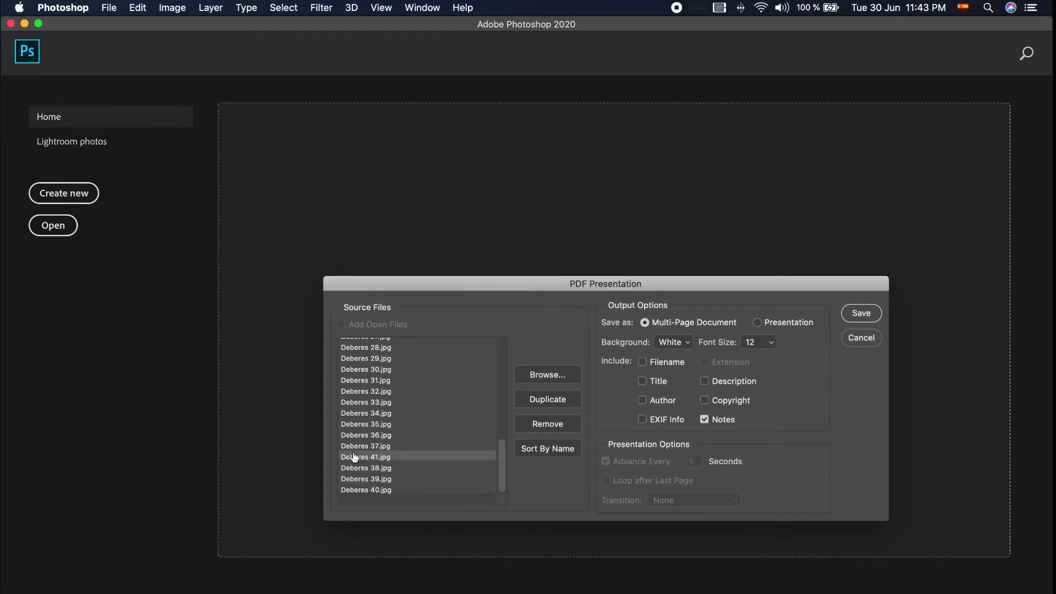
{"action": "left_click_drag", "start_coordinate": [437, 456], "coordinate": [542, 488]}
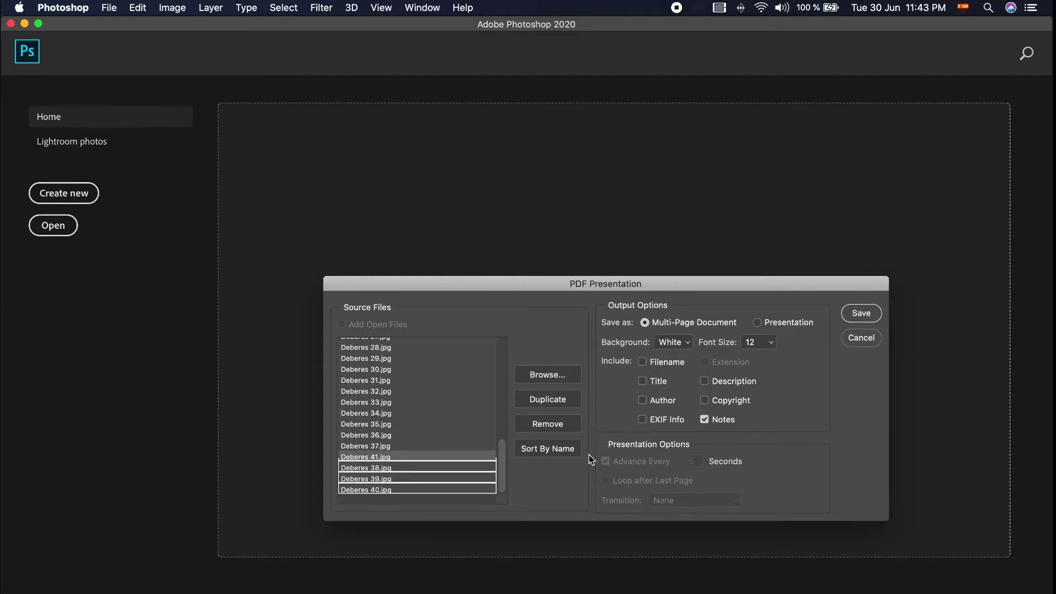
Re-sort the sources by name and save the PDF as Deberesdelvan in Documents.
{"action": "left_click", "coordinate": [552, 450]}
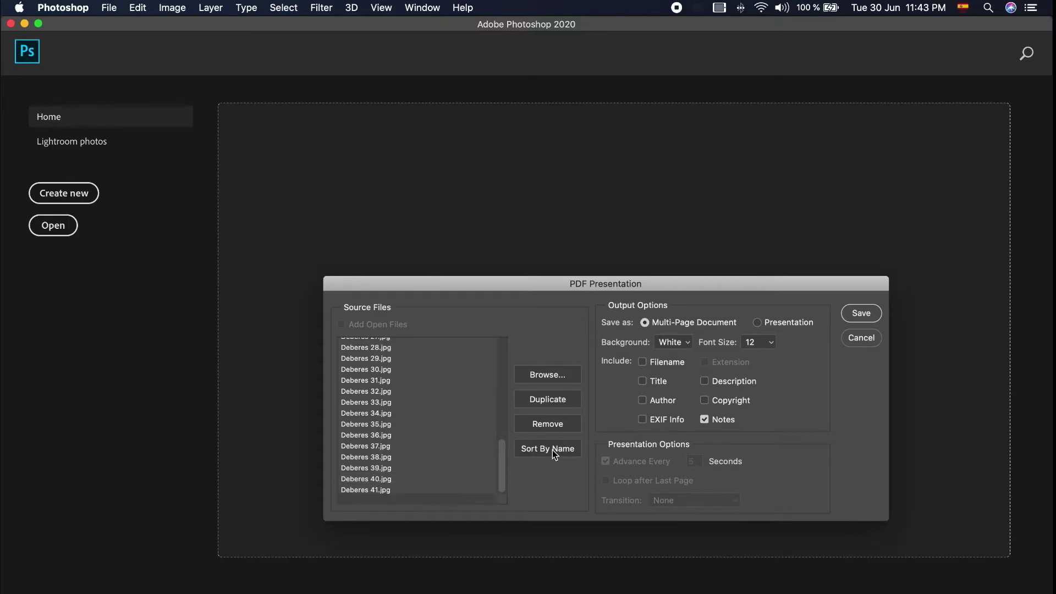
{"action": "left_click", "coordinate": [861, 314]}
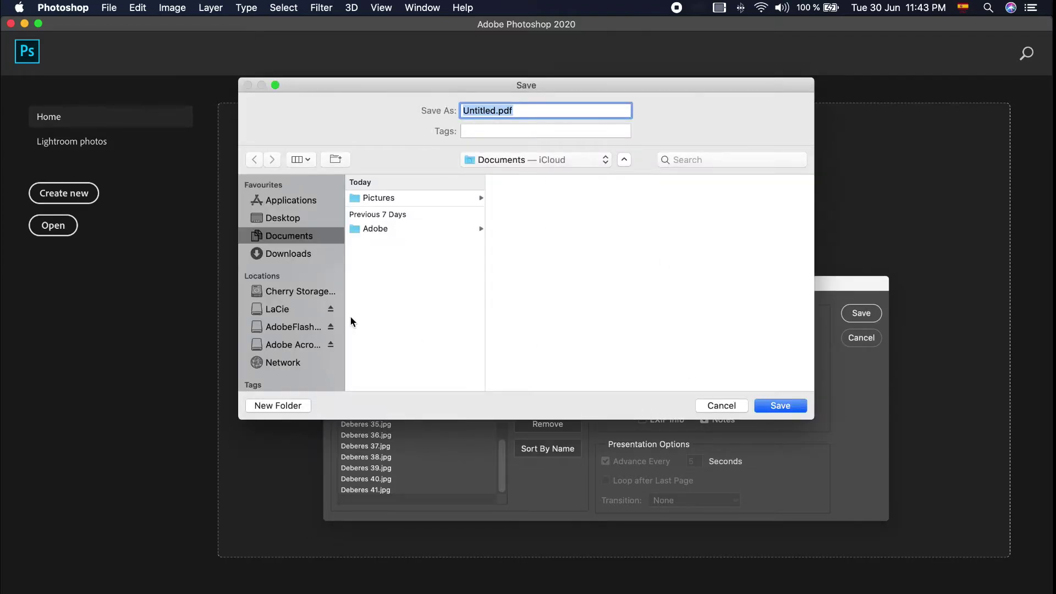
{"action": "left_click", "coordinate": [495, 110]}
{"action": "left_click_drag", "start_coordinate": [495, 110], "coordinate": [394, 105]}
{"action": "type", "text": "Deberesdelvan"}
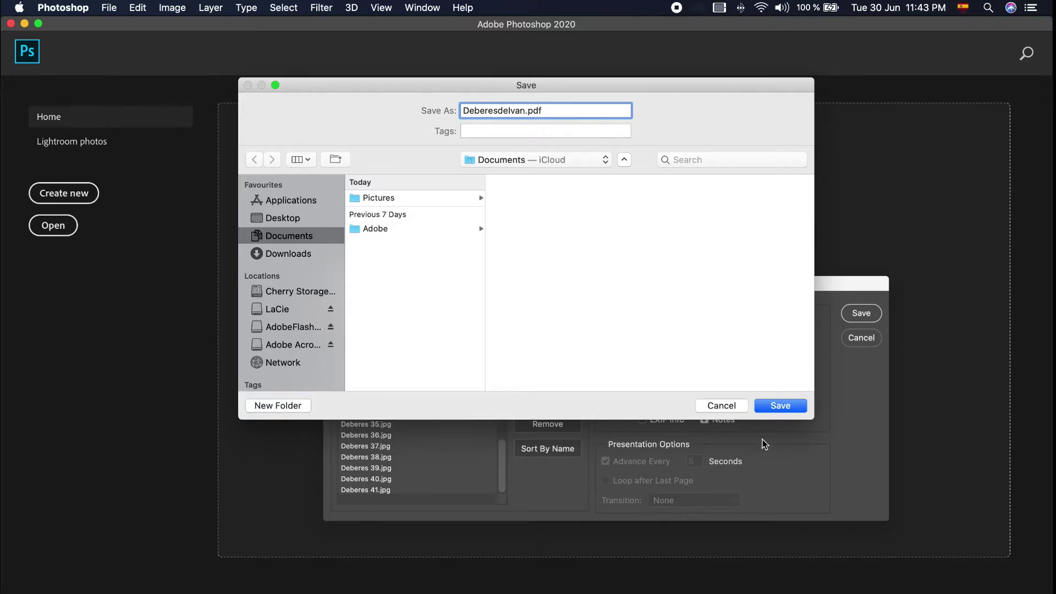
Save the PDF with the Smallest File Size preset: Low-quality JPEG at 100 ppi.
{"action": "left_click", "coordinate": [777, 407]}
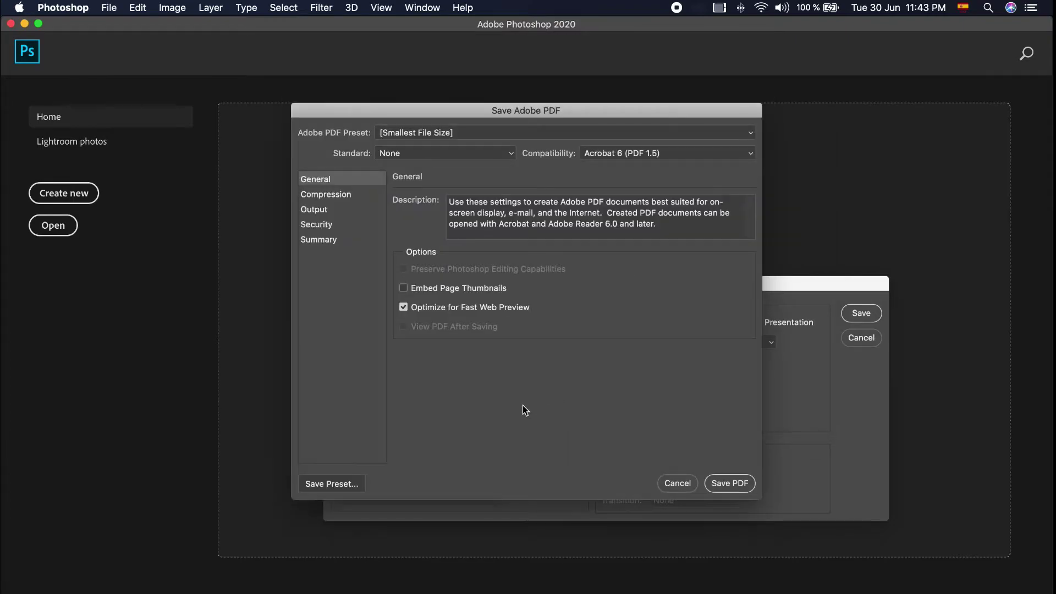
{"action": "left_click", "coordinate": [485, 139]}
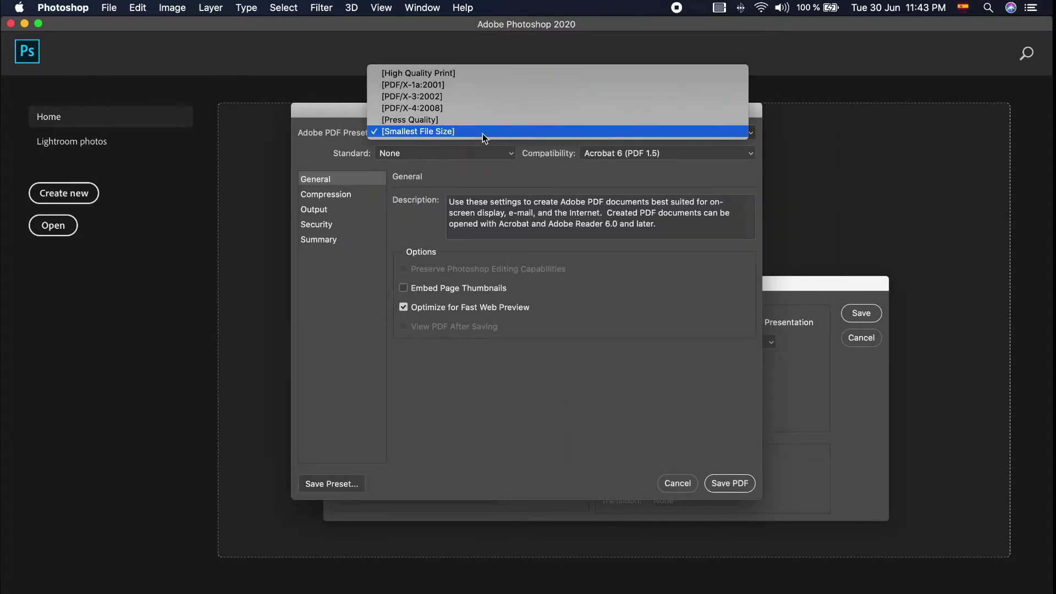
{"action": "left_click", "coordinate": [483, 133]}
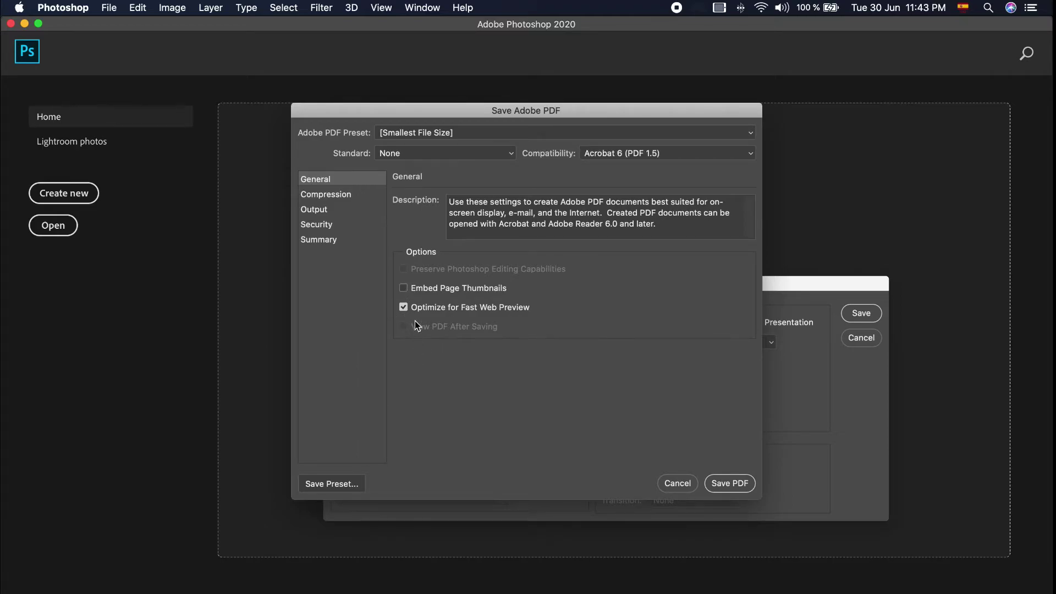
{"action": "left_click", "coordinate": [342, 196]}
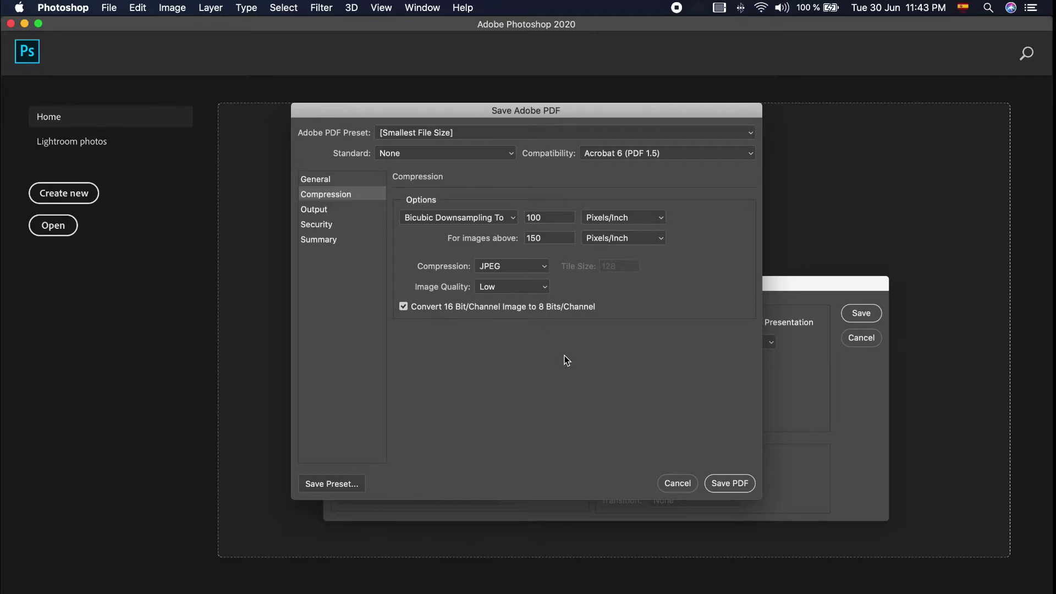
{"action": "left_click", "coordinate": [729, 484]}
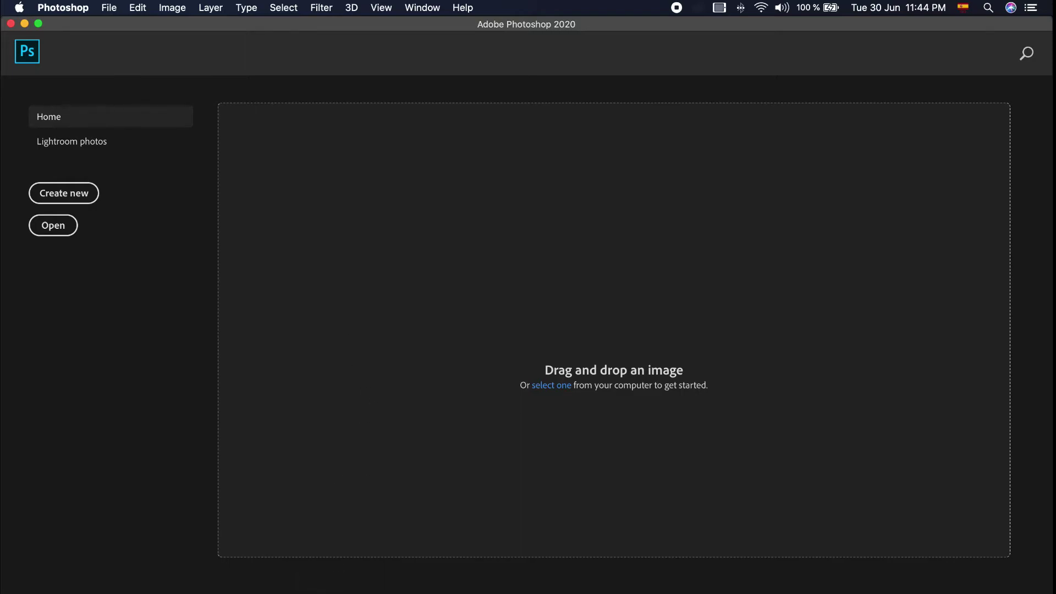
Find Deberesdelvan.pdf in Finder's Documents folder, confirm its 3 MB size, and open it.
{"action": "left_click", "coordinate": [318, 592]}
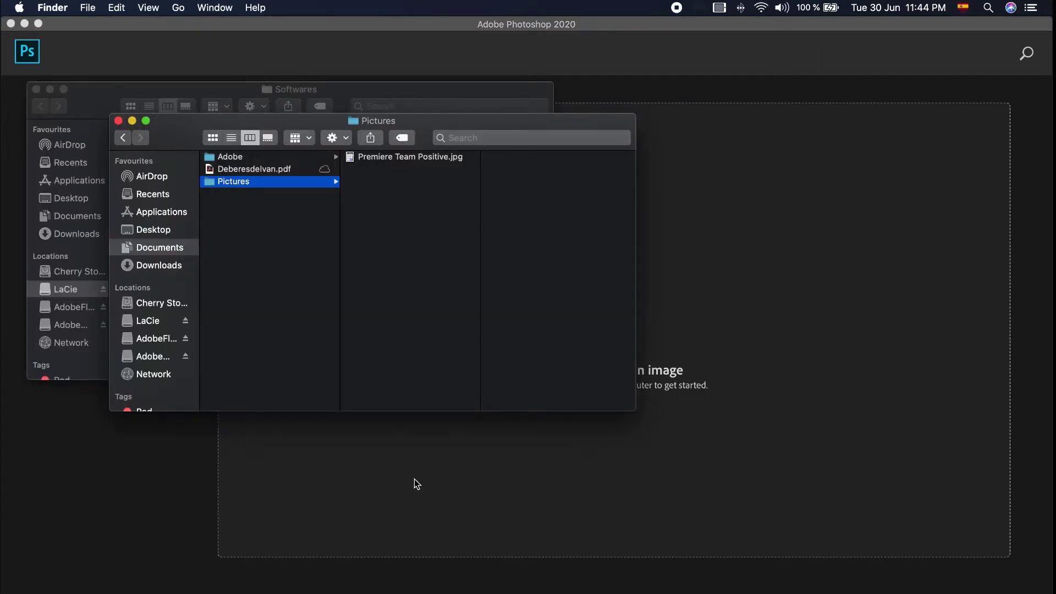
{"action": "left_click", "coordinate": [147, 248]}
{"action": "left_click", "coordinate": [270, 170]}
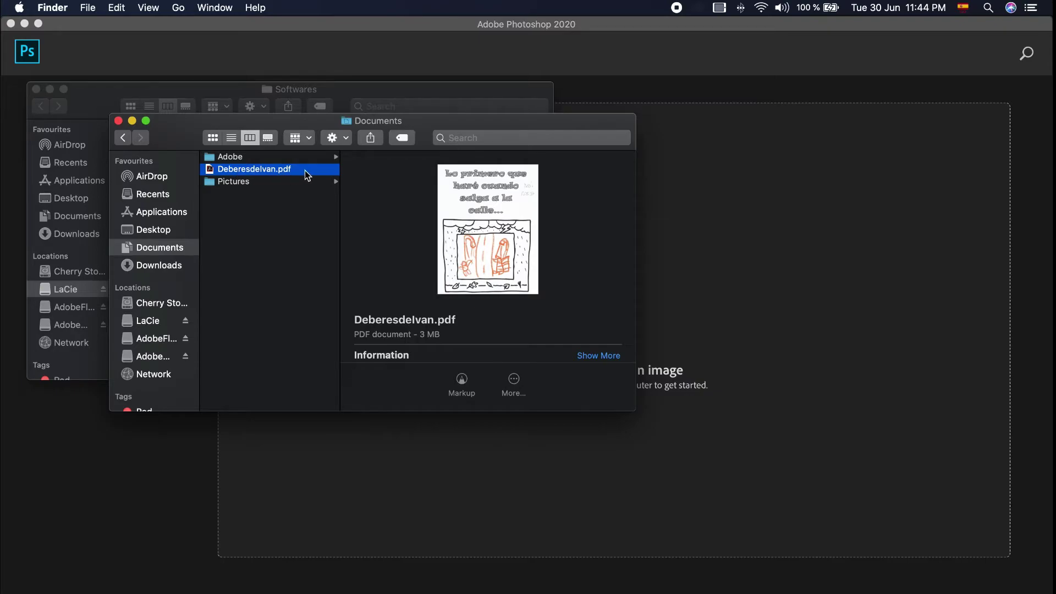
{"action": "left_click", "coordinate": [743, 201]}
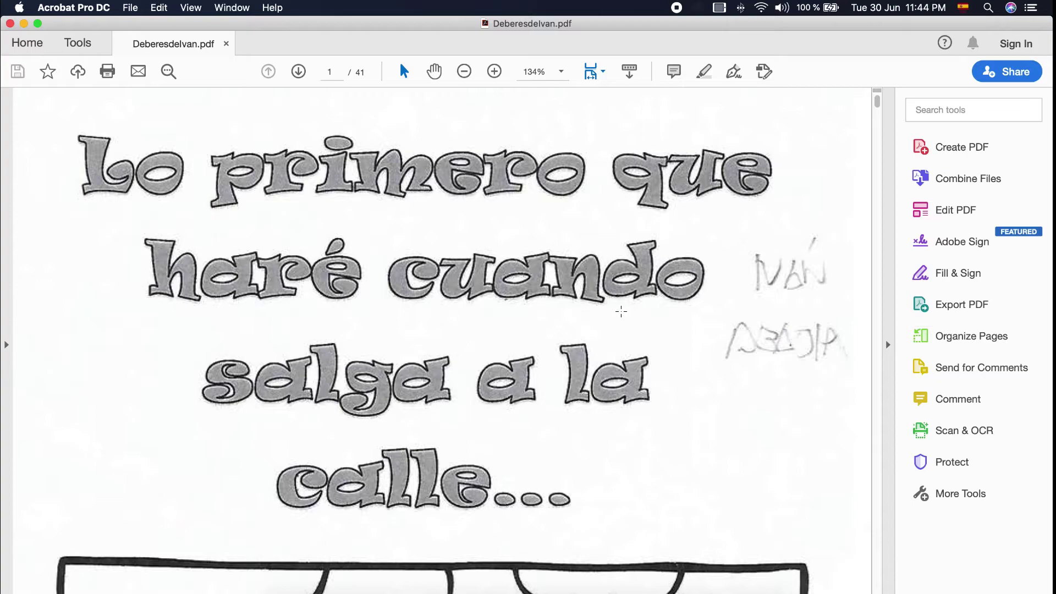
View Deberesdelvan.pdf at 100% zoom and scroll through pages 1–3.
{"action": "scroll", "coordinate": [620, 311], "scroll_direction": "down", "scroll_amount": 5}
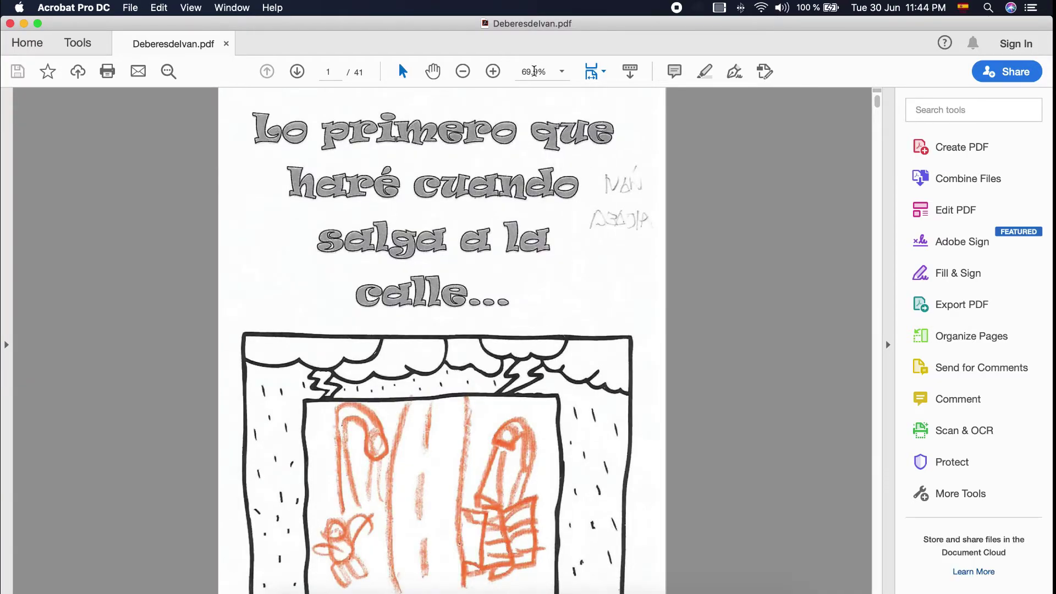
{"action": "left_click", "coordinate": [562, 71]}
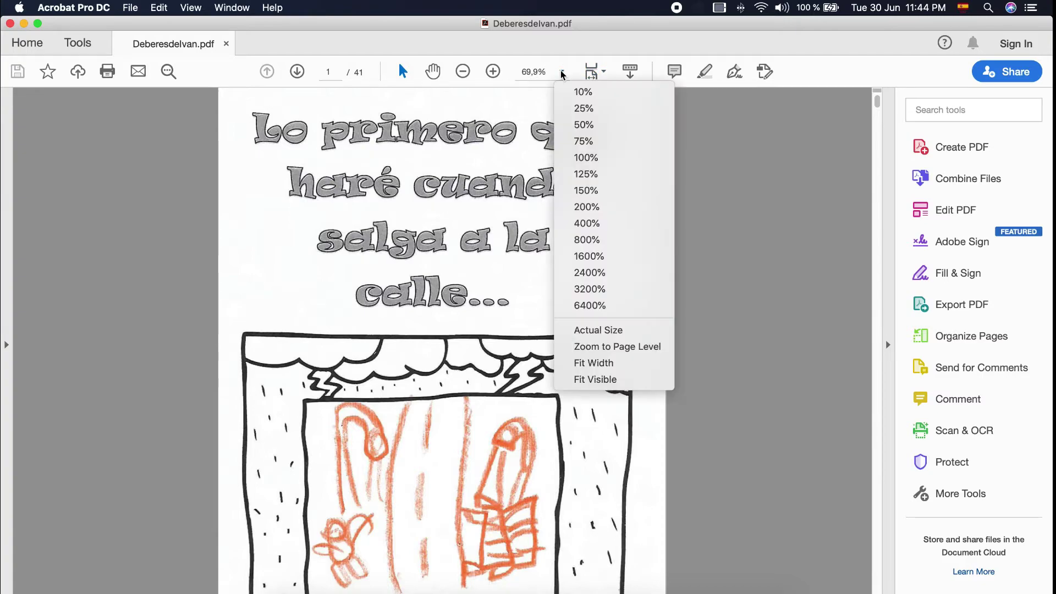
{"action": "left_click", "coordinate": [585, 157]}
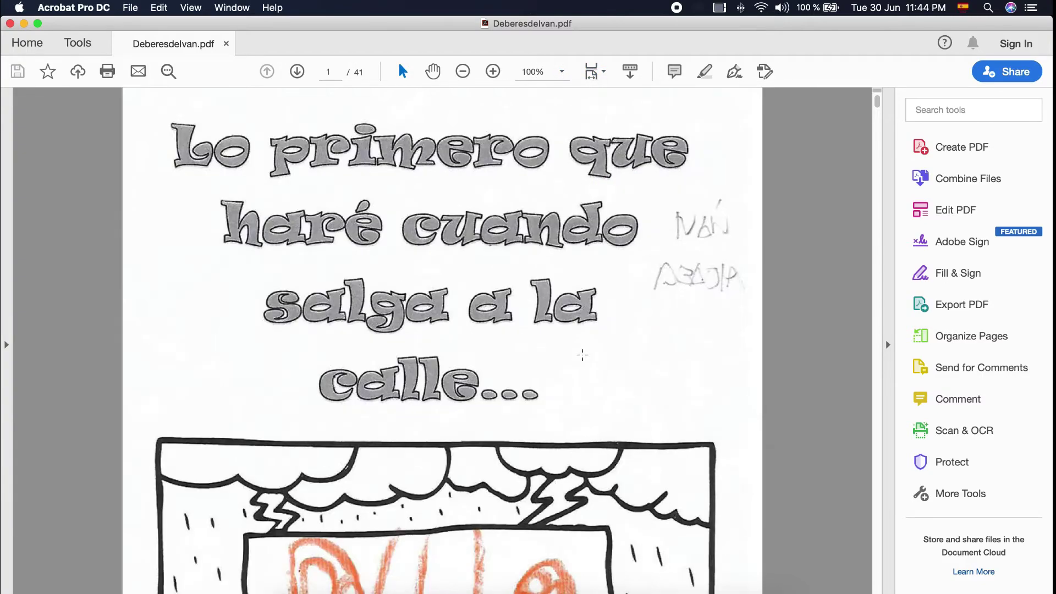
{"action": "scroll", "coordinate": [551, 361], "scroll_direction": "down", "scroll_amount": 3}
{"action": "scroll", "coordinate": [551, 361], "scroll_direction": "down", "scroll_amount": 10}
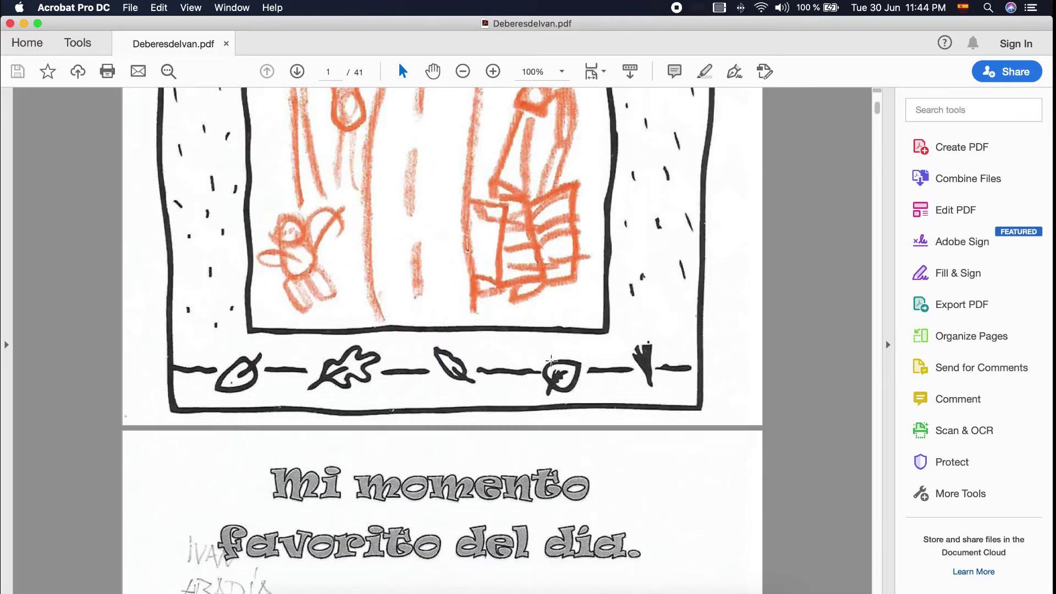
{"action": "scroll", "coordinate": [551, 360], "scroll_direction": "down", "scroll_amount": 10}
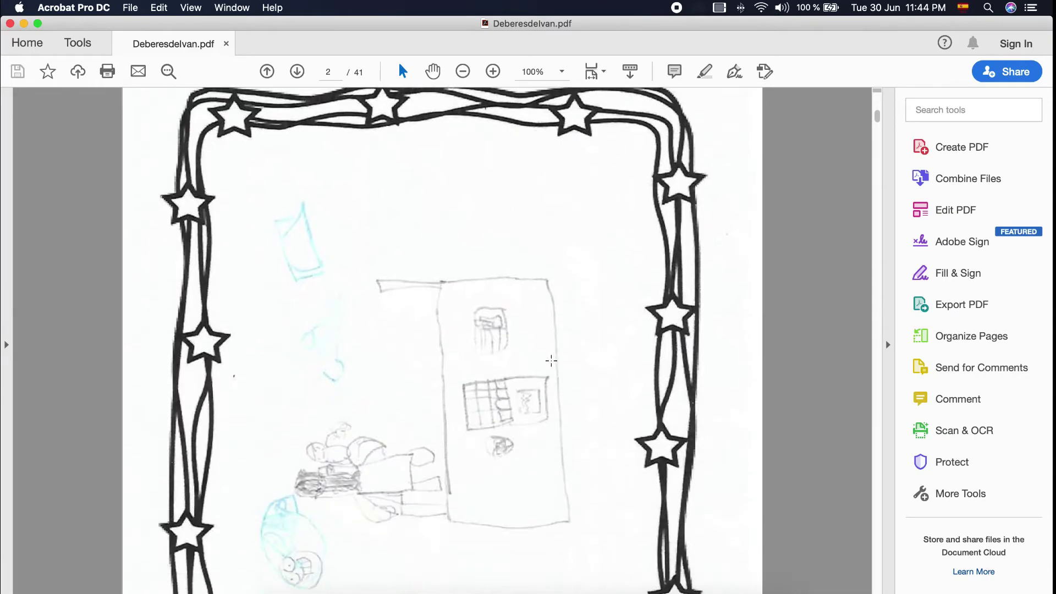
{"action": "scroll", "coordinate": [556, 433], "scroll_direction": "down", "scroll_amount": 10}
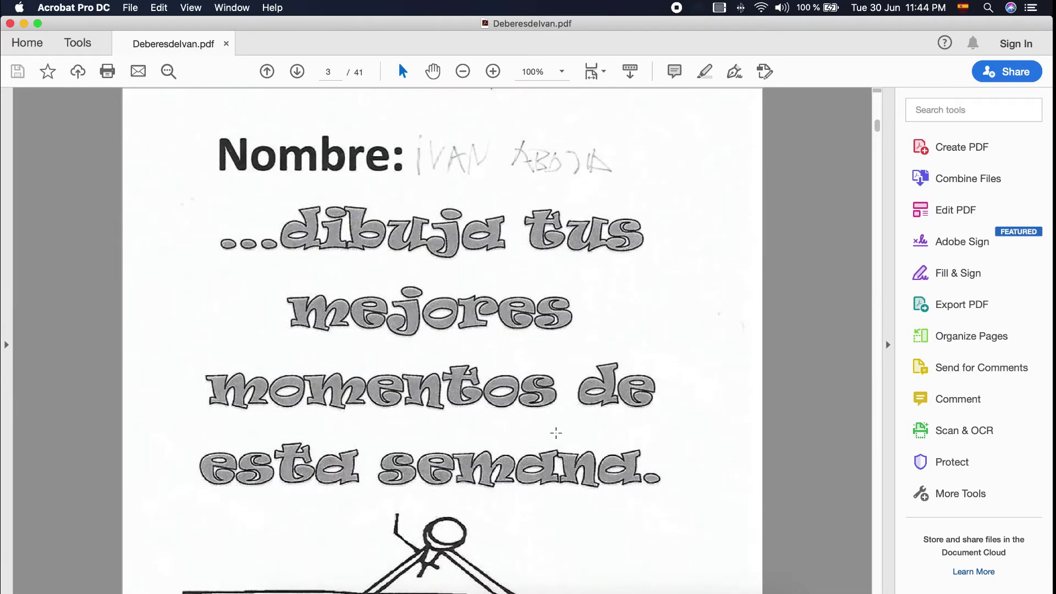
{"action": "scroll", "coordinate": [555, 433], "scroll_direction": "down", "scroll_amount": 5}
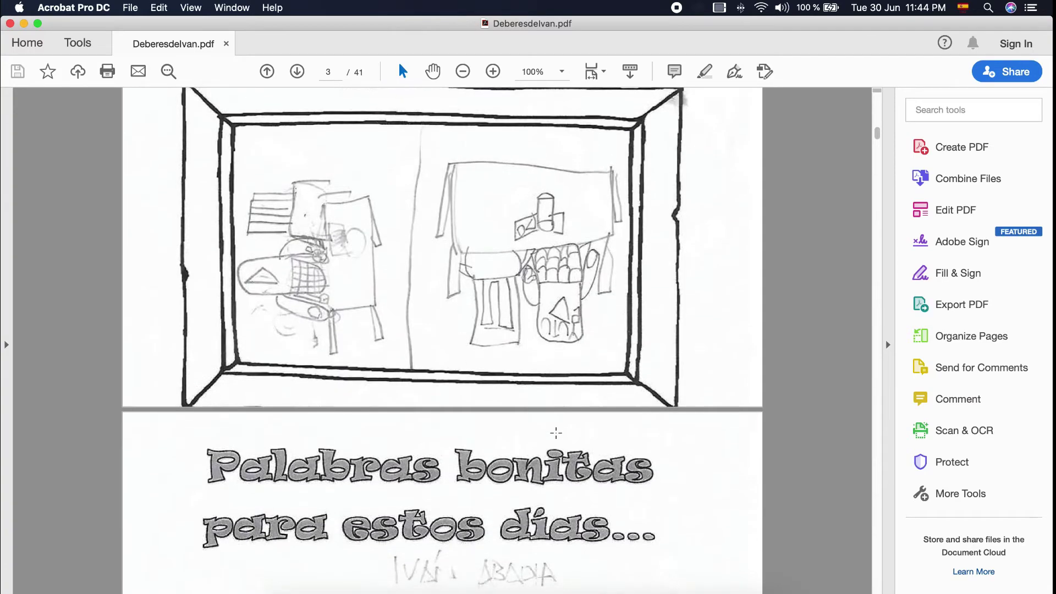
Confirm in Finder that Deberesdelvan.pdf was created and modified today at 23:44, then return to Acrobat.
{"action": "key", "text": "super+Tab"}
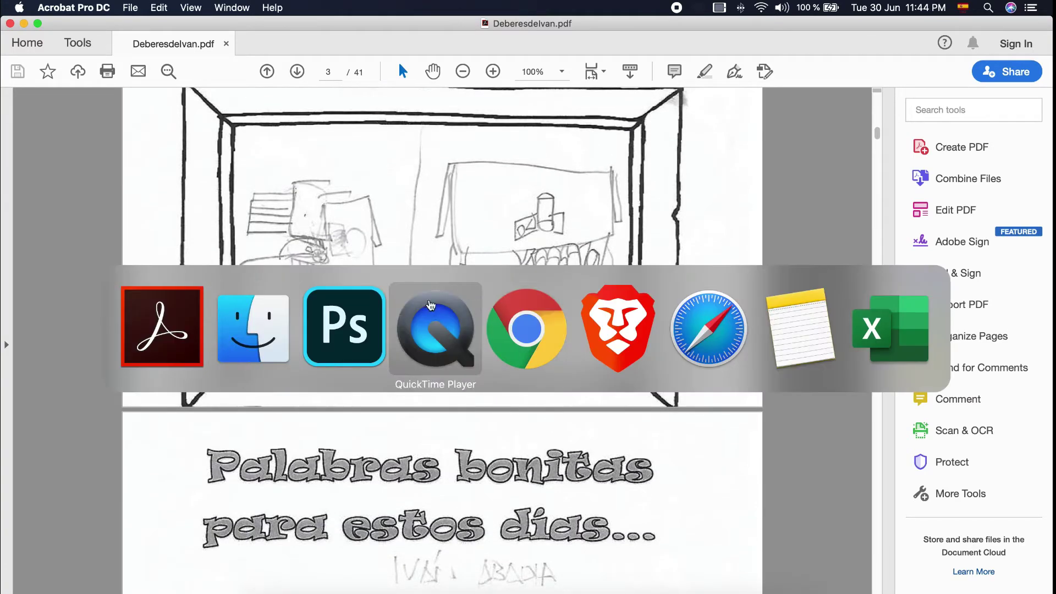
{"action": "scroll", "coordinate": [442, 303], "scroll_direction": "down", "scroll_amount": 4}
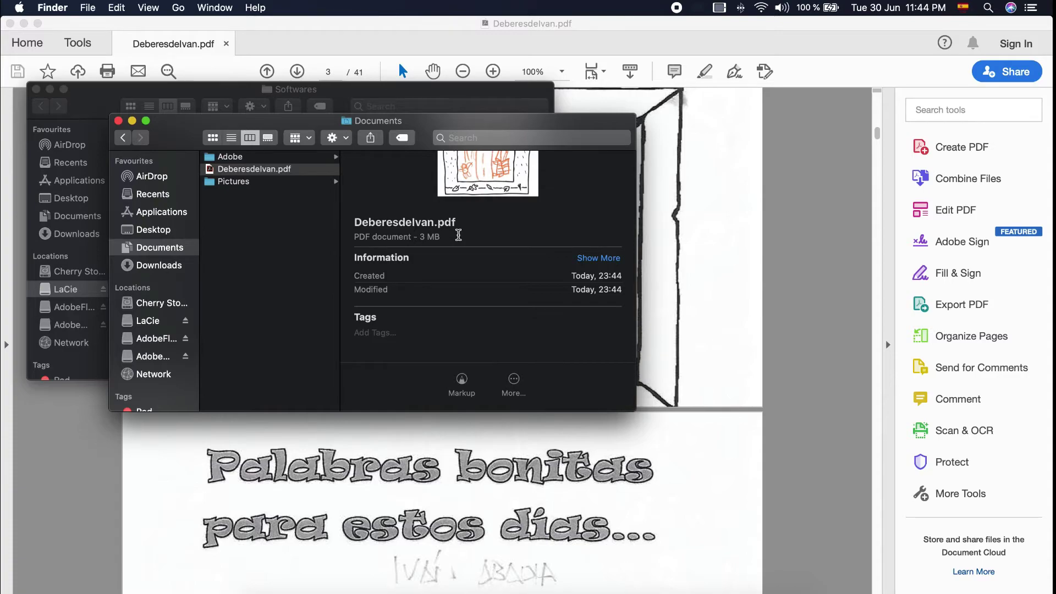
{"action": "left_click", "coordinate": [744, 360]}
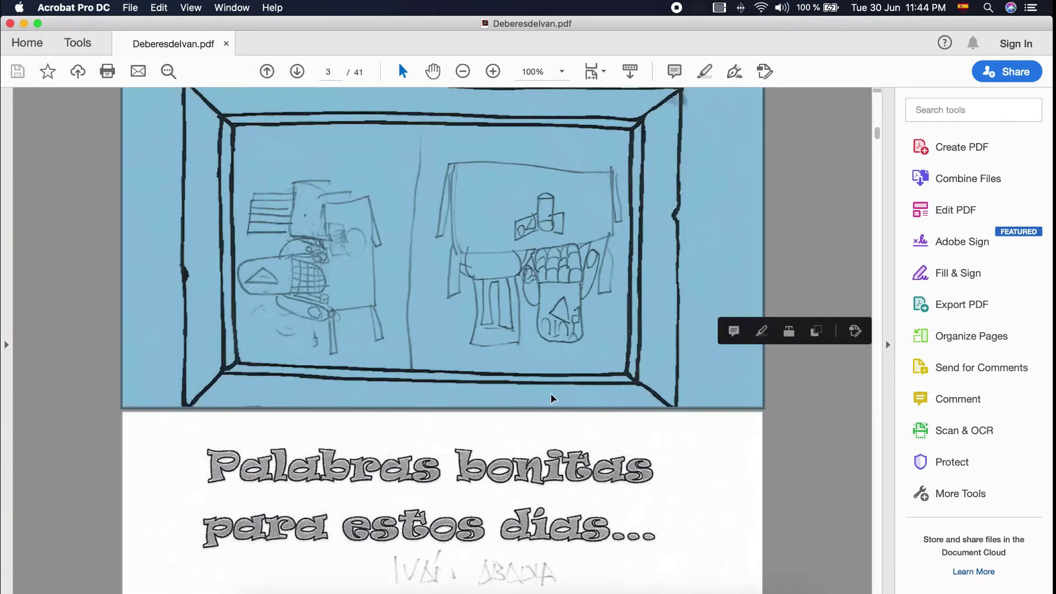
{"action": "left_click", "coordinate": [98, 332]}
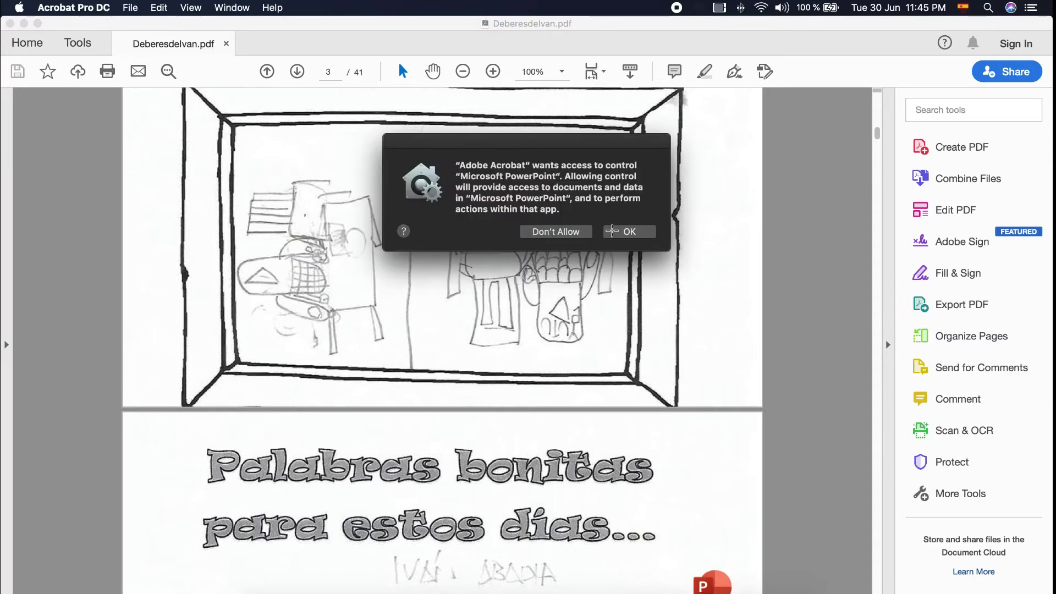
{"action": "left_click", "coordinate": [612, 231]}
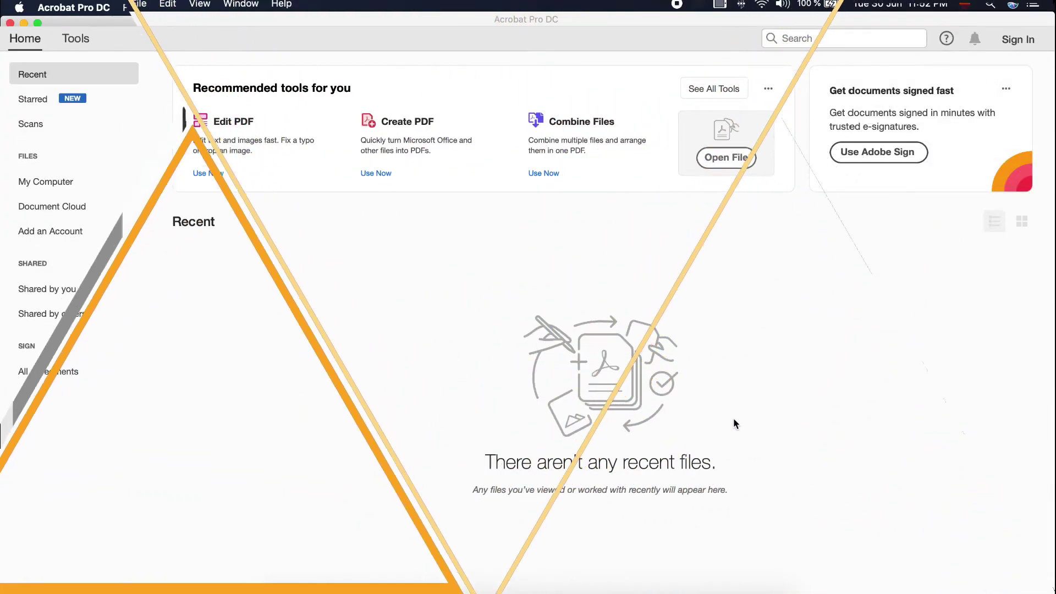
{"action": "left_click", "coordinate": [418, 309]}
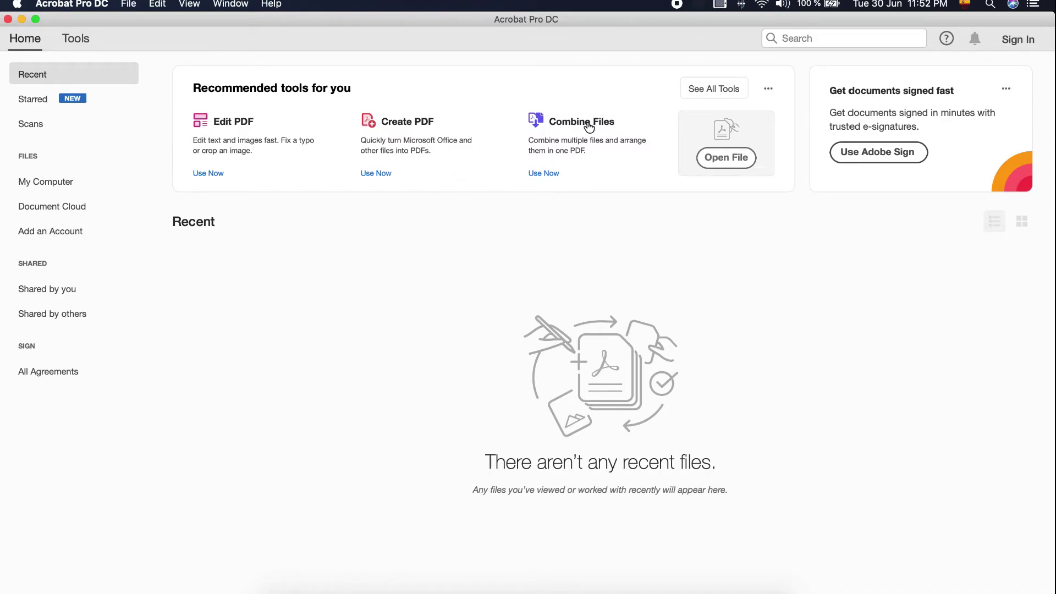
Compare Deberesdelvan.pdf (3 MB) with Binder1.pdf (6,1 MB) in Finder, then open Binder1.pdf.
{"action": "left_click", "coordinate": [293, 588]}
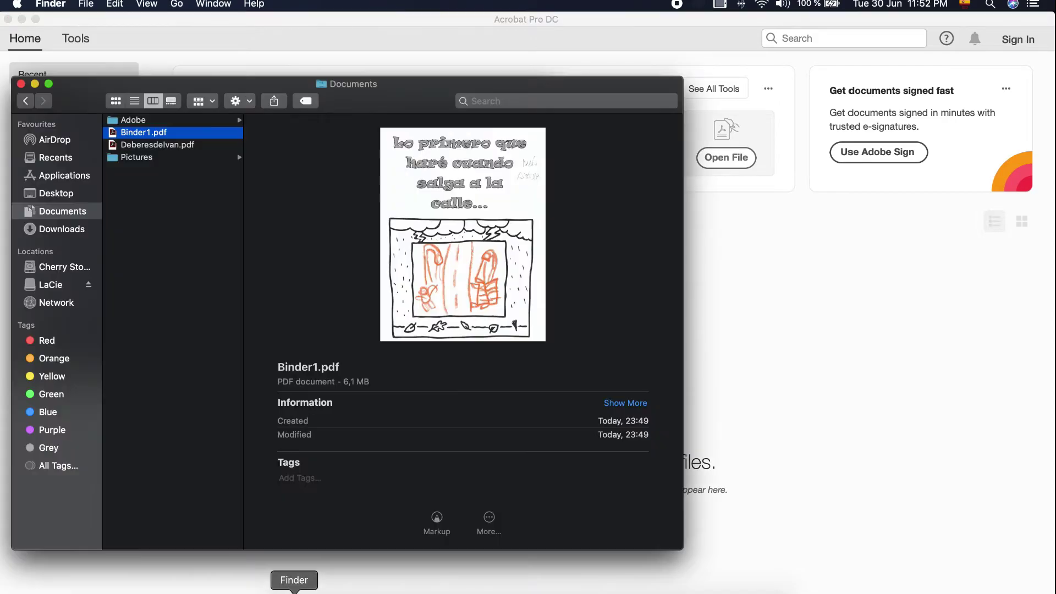
{"action": "scroll", "coordinate": [407, 319], "scroll_direction": "down", "scroll_amount": 5}
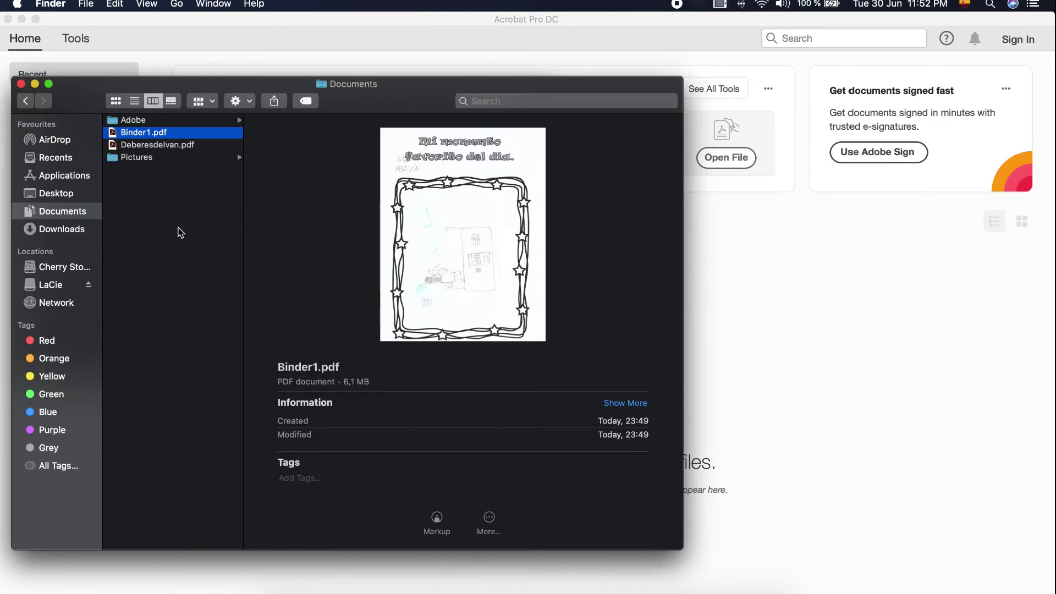
{"action": "left_click", "coordinate": [193, 145]}
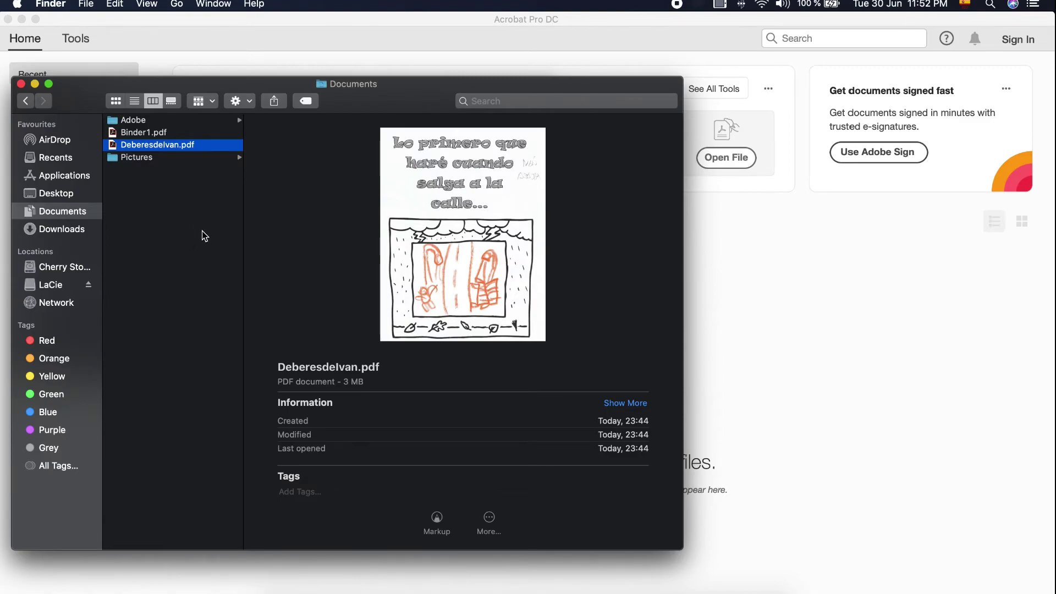
{"action": "left_click", "coordinate": [201, 133]}
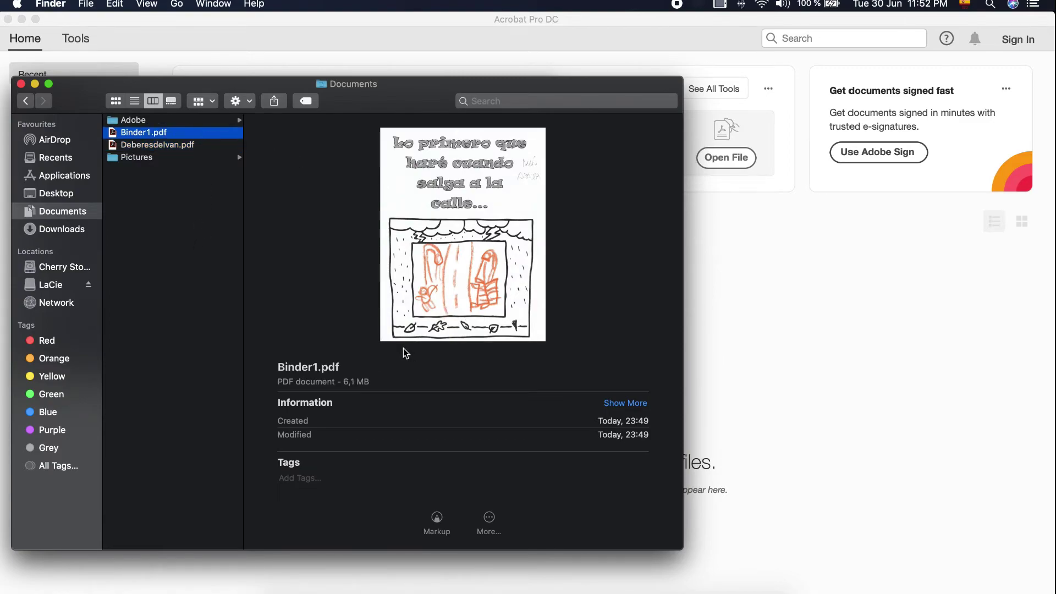
{"action": "left_click", "coordinate": [854, 259]}
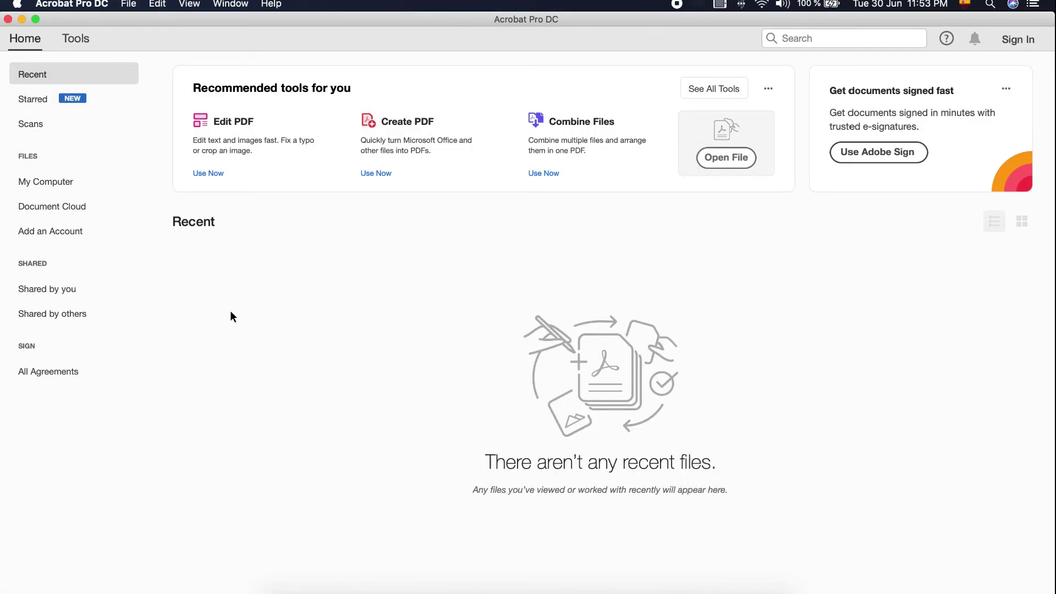
{"action": "key", "text": "super+Tab"}
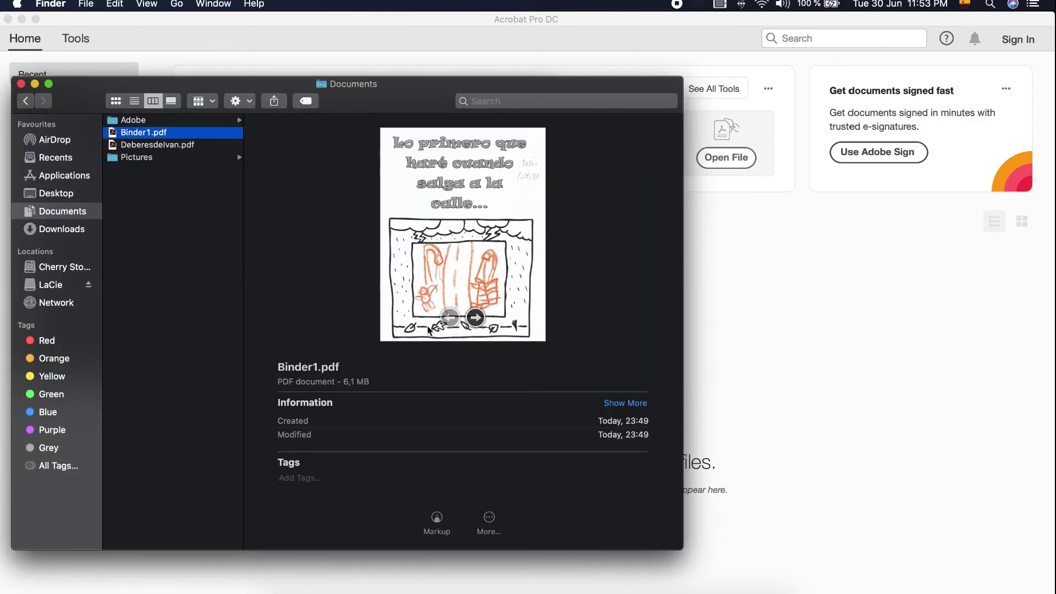
{"action": "scroll", "coordinate": [405, 378], "scroll_direction": "down", "scroll_amount": 1}
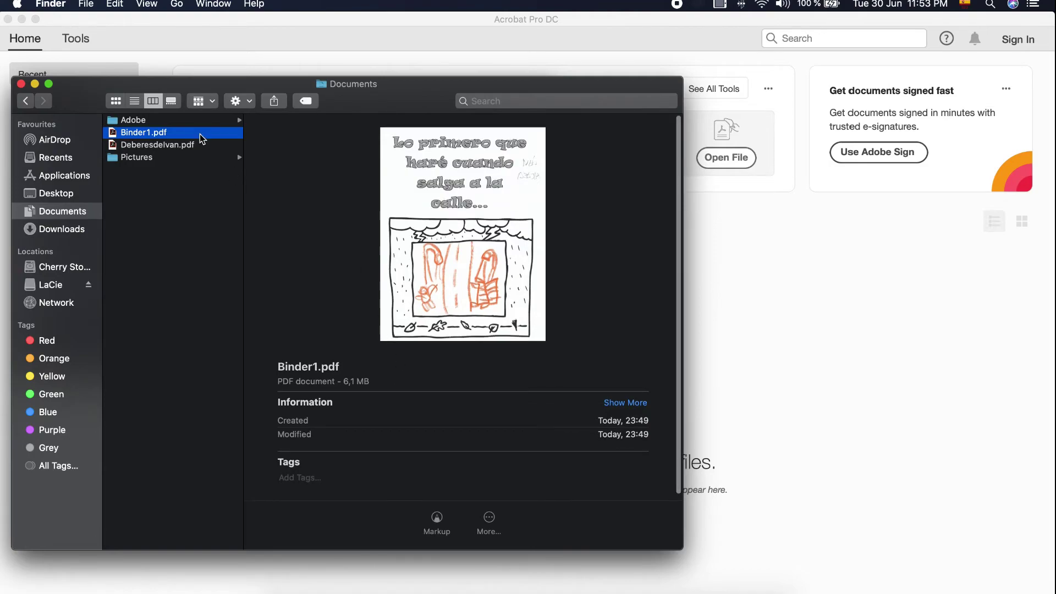
{"action": "double_click", "coordinate": [229, 137]}
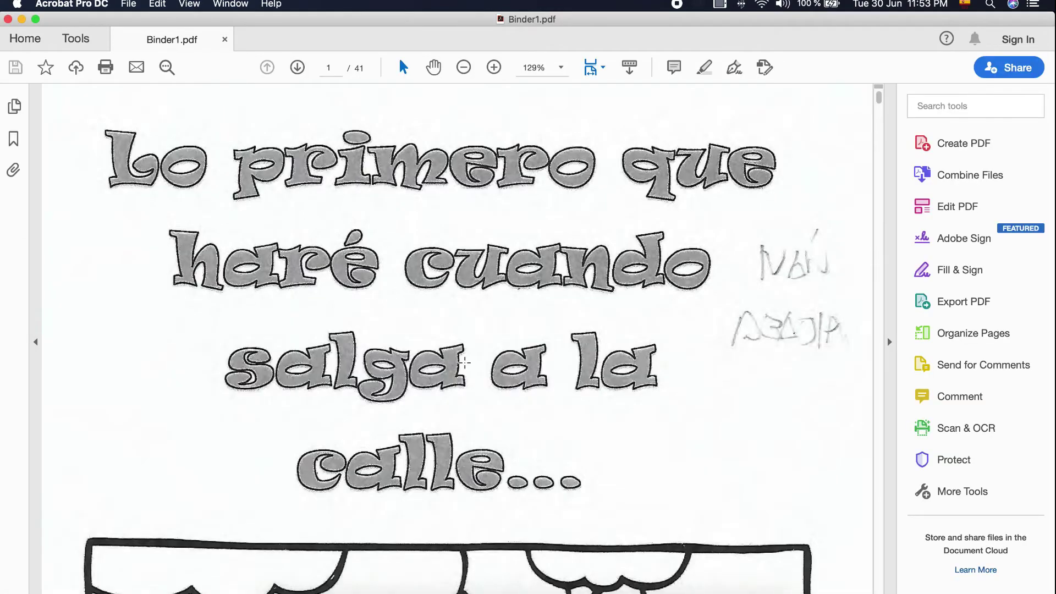
View Binder1.pdf at 100% zoom and scroll through its first pages.
{"action": "scroll", "coordinate": [464, 362], "scroll_direction": "down", "scroll_amount": 3}
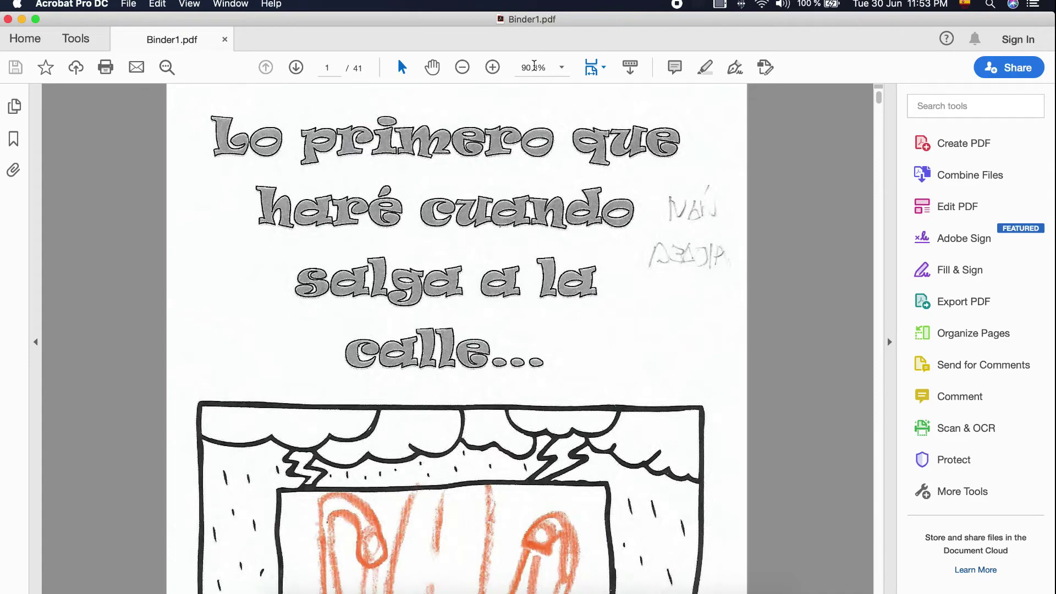
{"action": "left_click", "coordinate": [560, 68]}
{"action": "left_click", "coordinate": [561, 68]}
{"action": "left_click", "coordinate": [560, 68]}
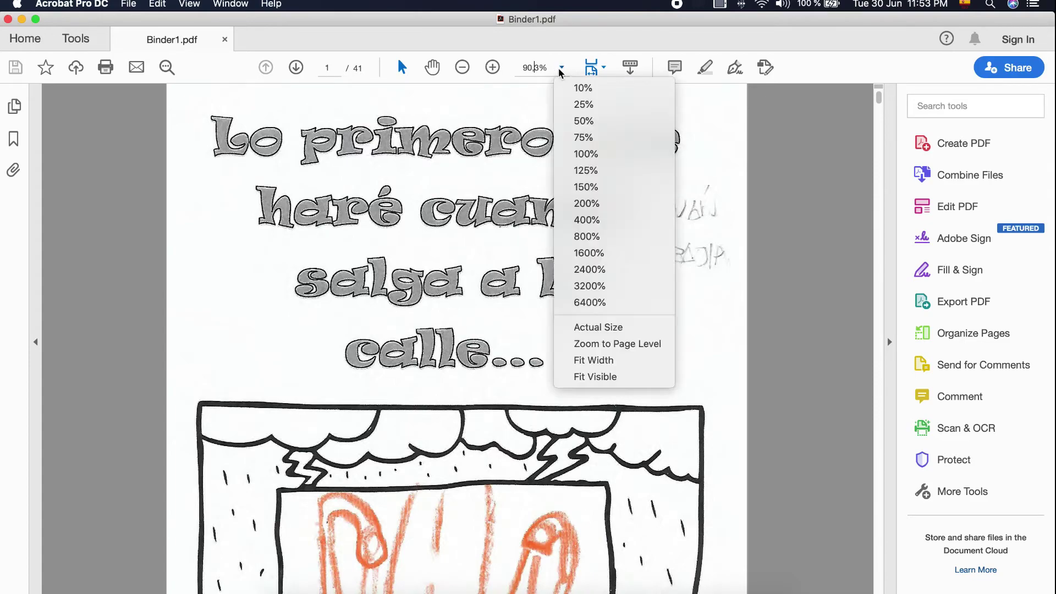
{"action": "left_click", "coordinate": [598, 155]}
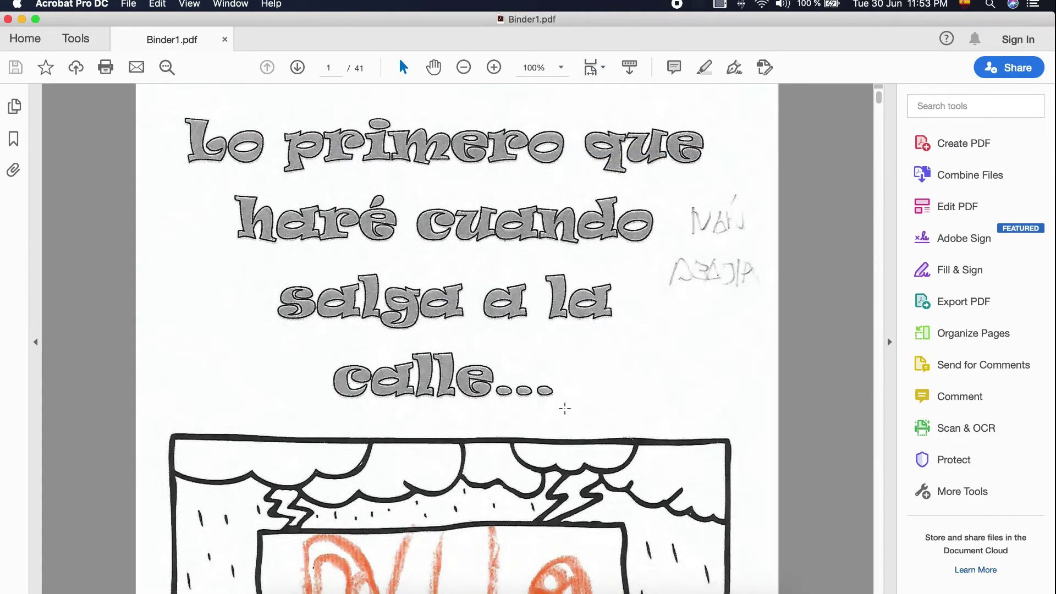
{"action": "scroll", "coordinate": [565, 408], "scroll_direction": "down", "scroll_amount": 15}
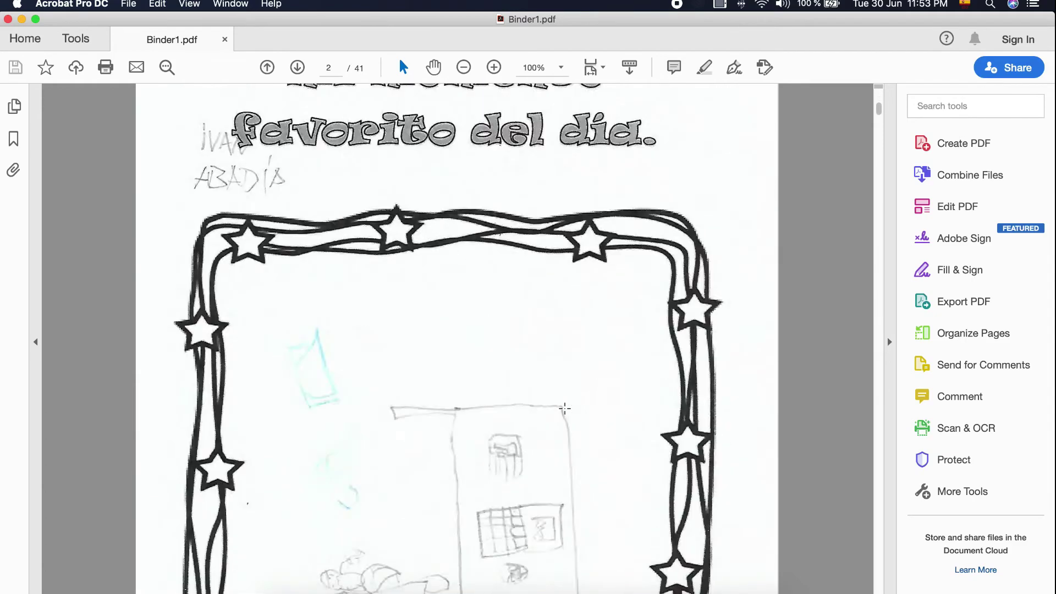
{"action": "scroll", "coordinate": [565, 408], "scroll_direction": "down", "scroll_amount": 6}
Open Deberesdelvan.pdf in a second Acrobat tab at 100% zoom and scroll through its pages.
{"action": "key", "text": "super+Tab"}
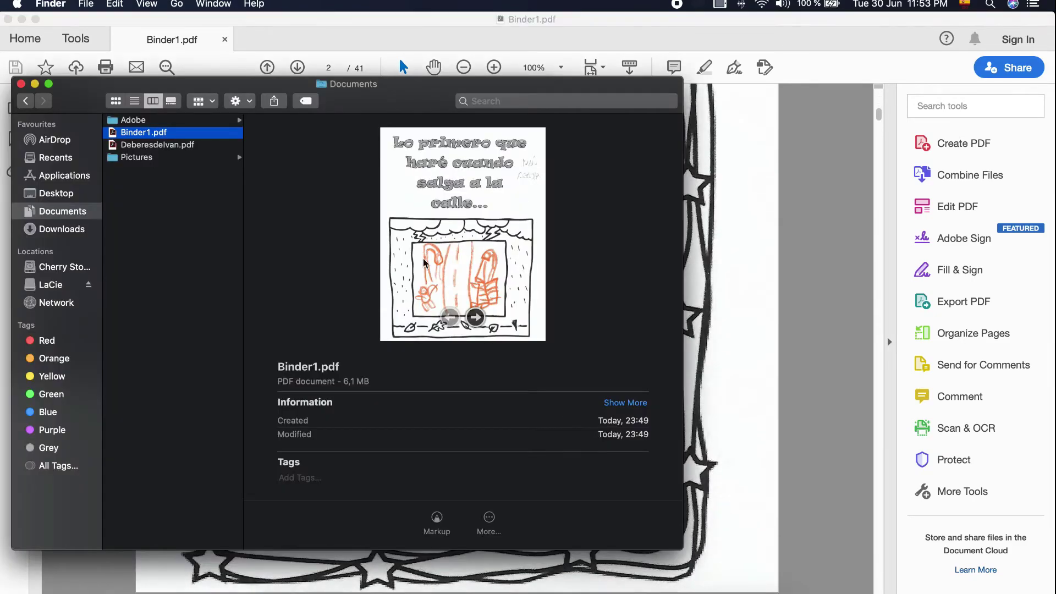
{"action": "double_click", "coordinate": [165, 145]}
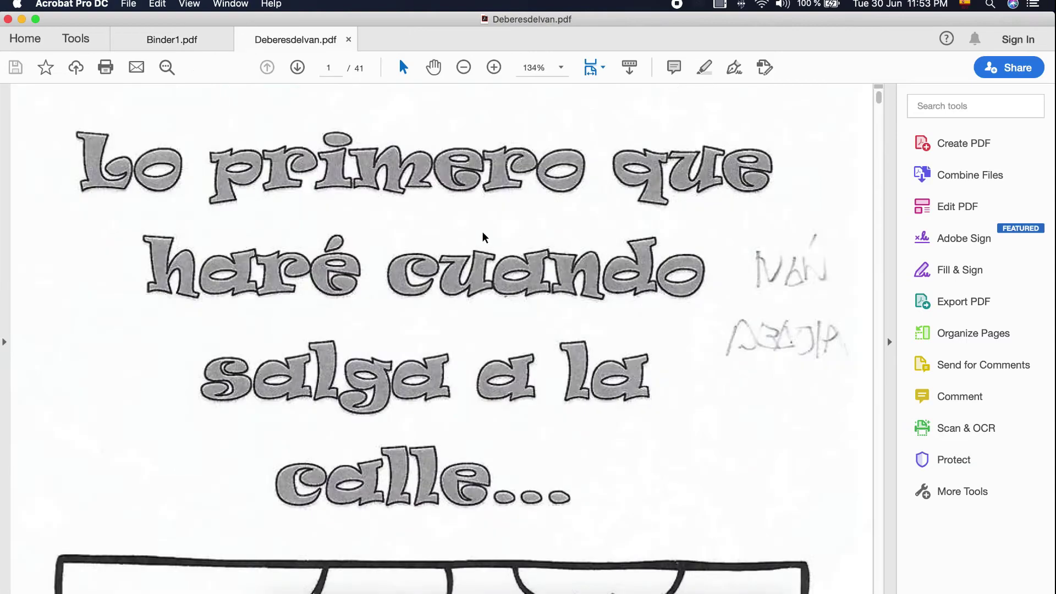
{"action": "left_click", "coordinate": [561, 67]}
{"action": "key", "text": "Return"}
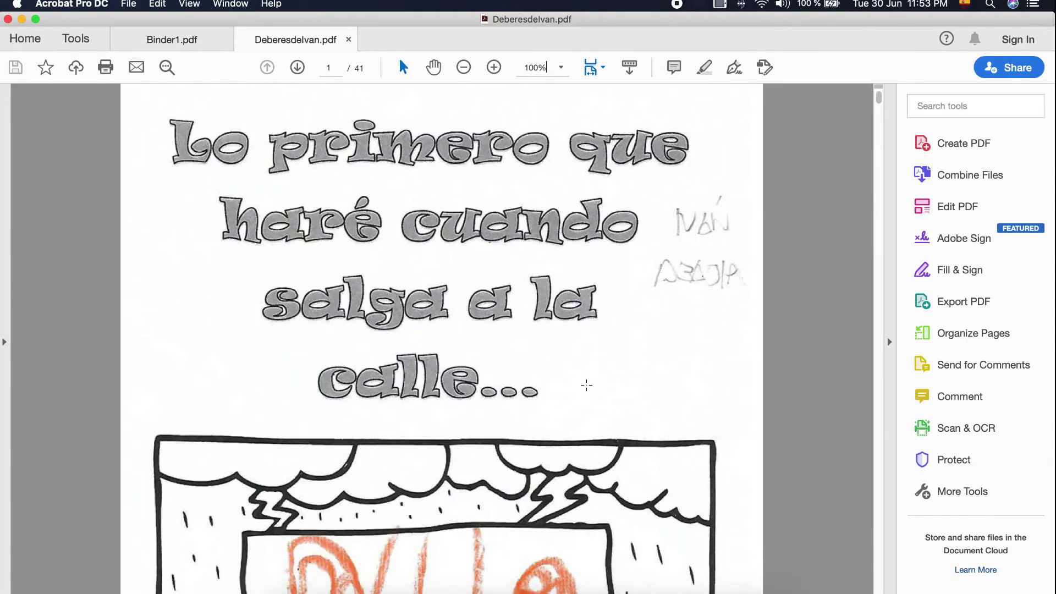
{"action": "scroll", "coordinate": [588, 382], "scroll_direction": "down", "scroll_amount": 15}
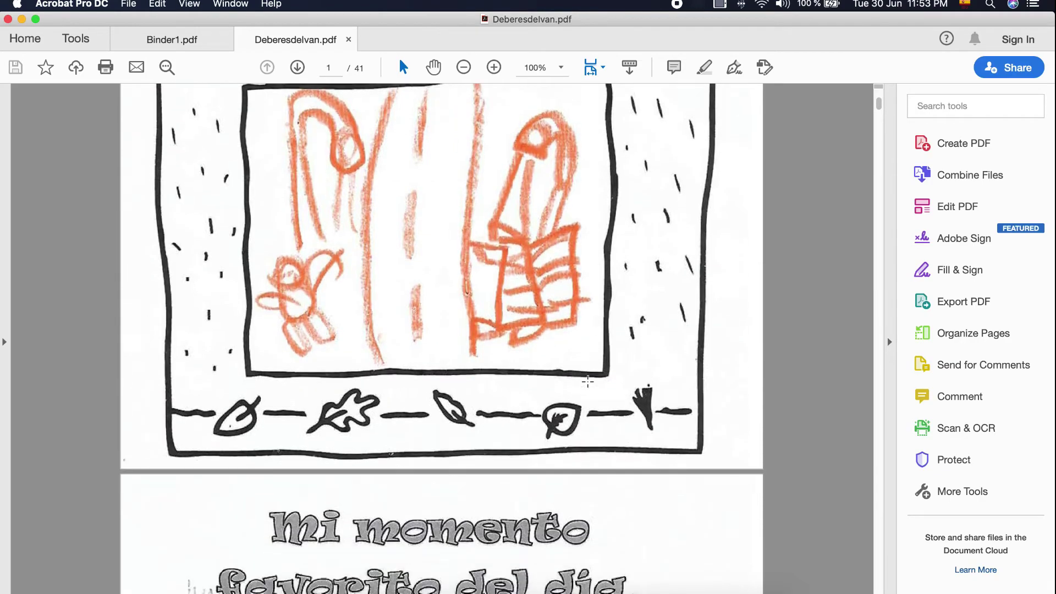
{"action": "scroll", "coordinate": [589, 374], "scroll_direction": "down", "scroll_amount": 8}
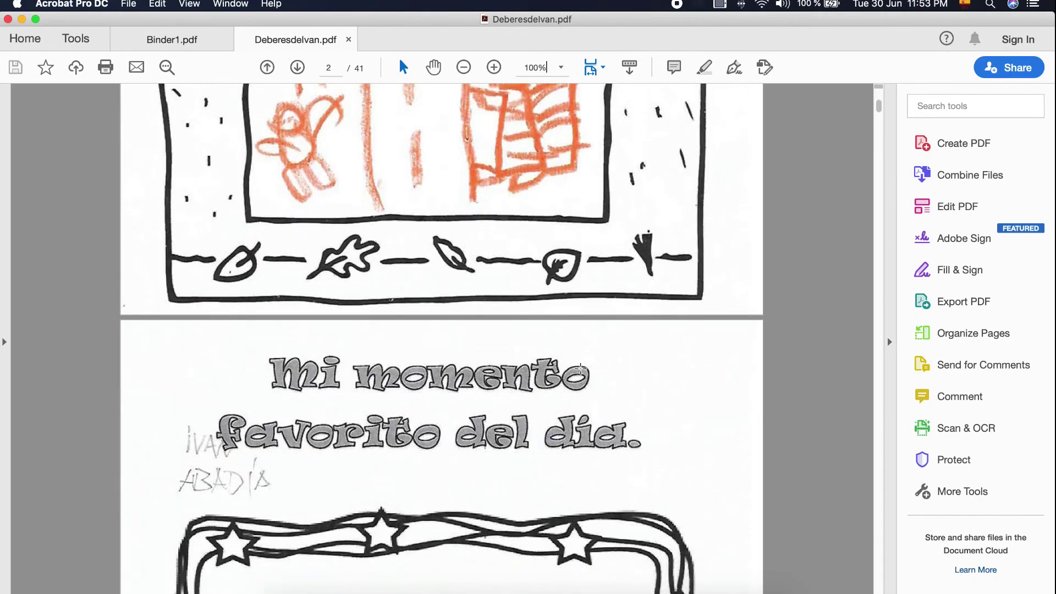
{"action": "scroll", "coordinate": [580, 368], "scroll_direction": "down", "scroll_amount": 2}
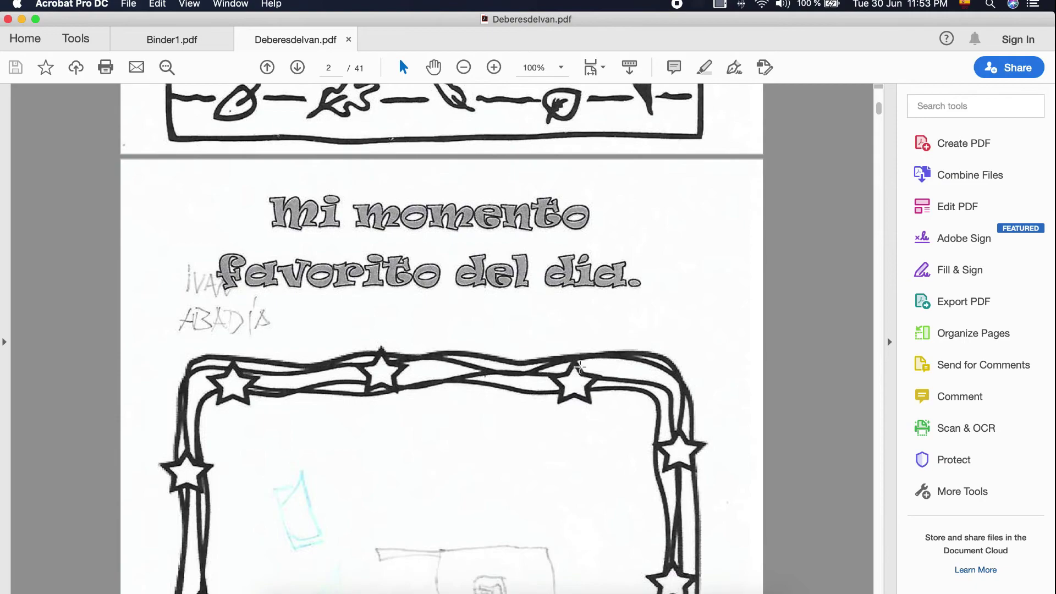
{"action": "scroll", "coordinate": [581, 363], "scroll_direction": "down", "scroll_amount": 11}
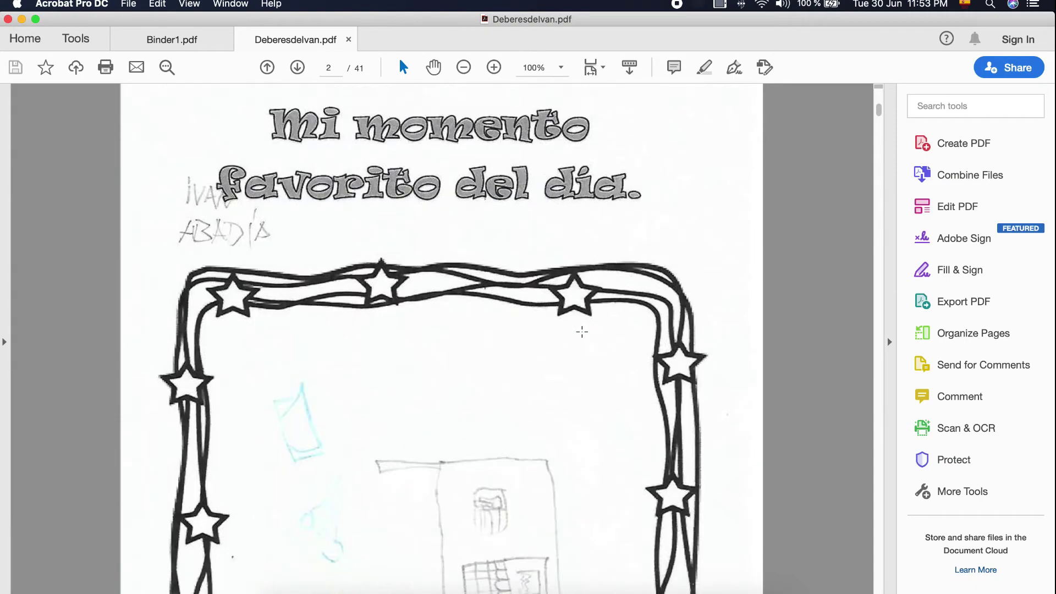
{"action": "scroll", "coordinate": [570, 358], "scroll_direction": "down", "scroll_amount": 2}
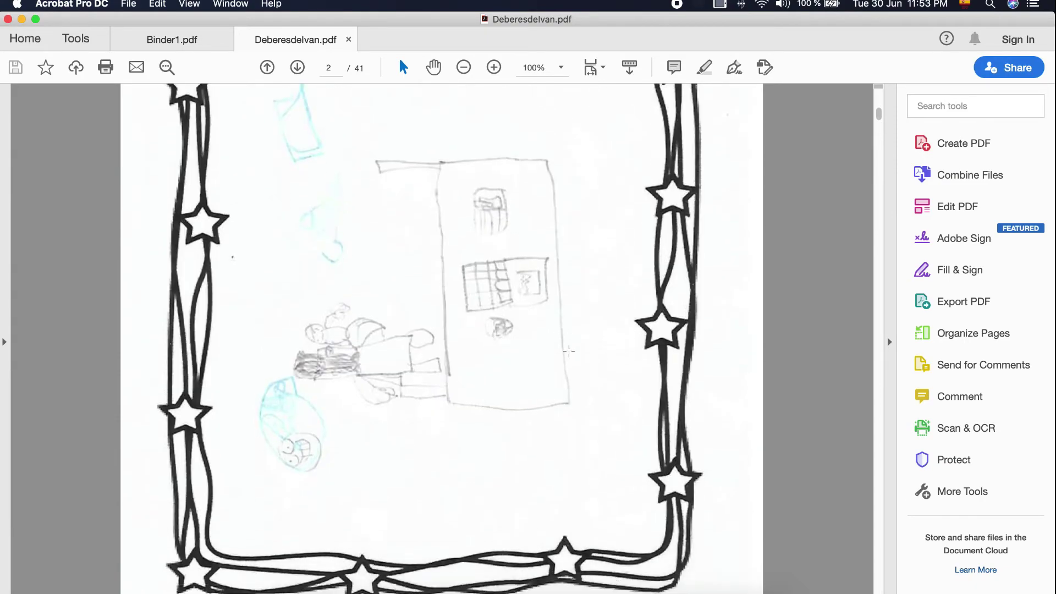